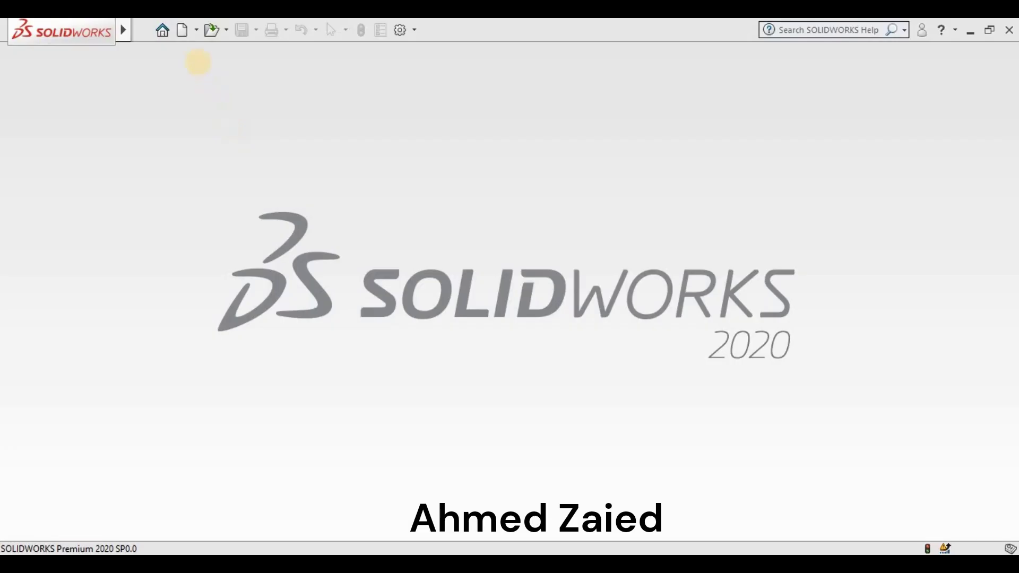
Step: Create a new part in MMGS (millimetre) units and select the Front Plane
left_click(184, 32)
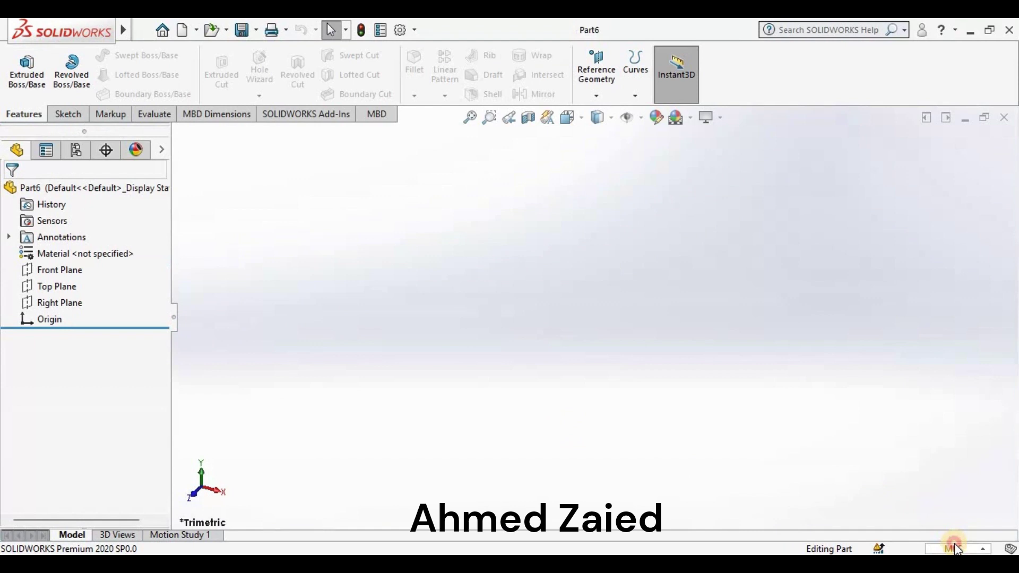
left_click(957, 549)
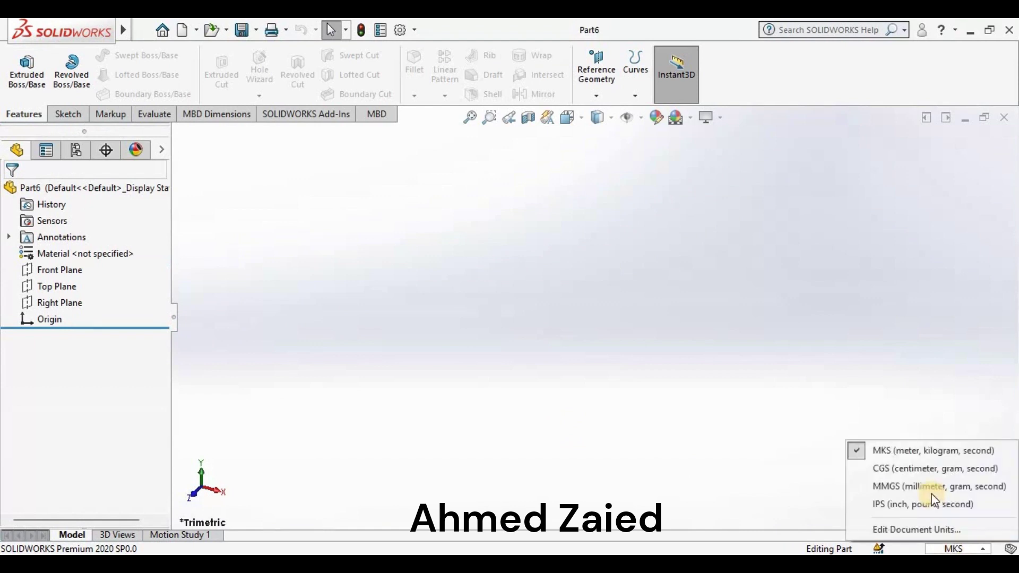
key("Return")
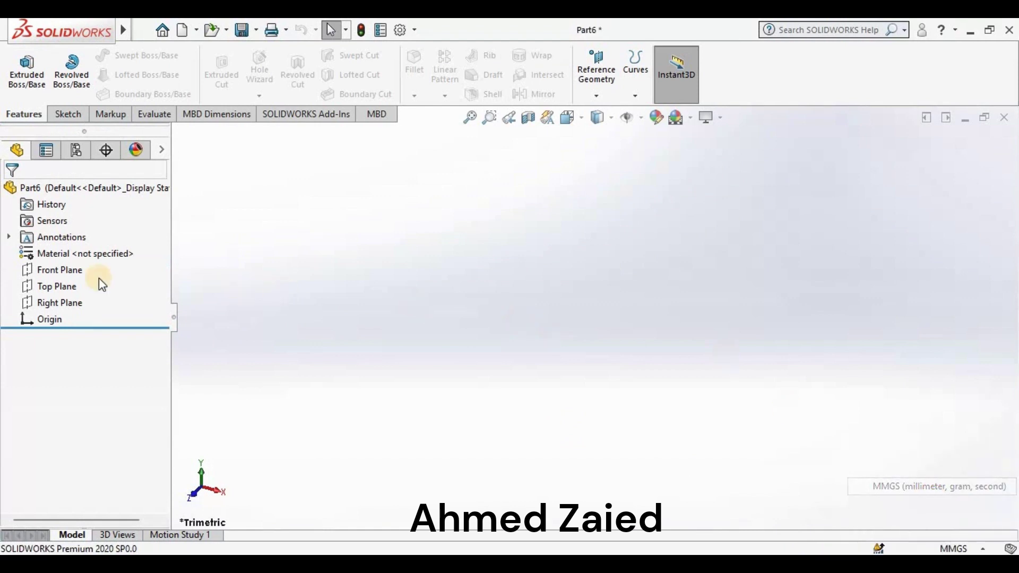
left_click(69, 272)
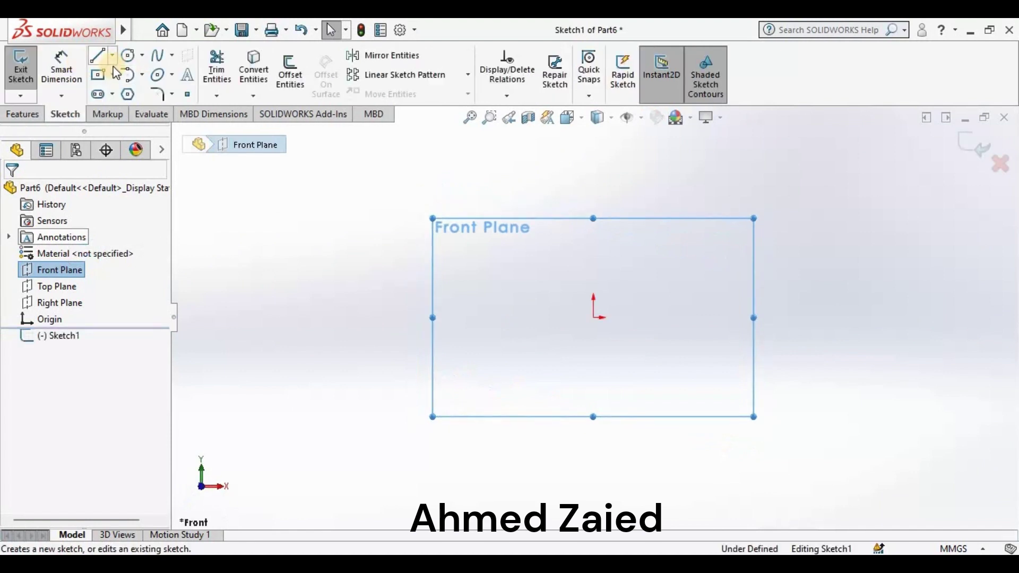
Step: Draw five lines from the origin: base, right vertical, sloped top, short top flat, left vertical
key("l")
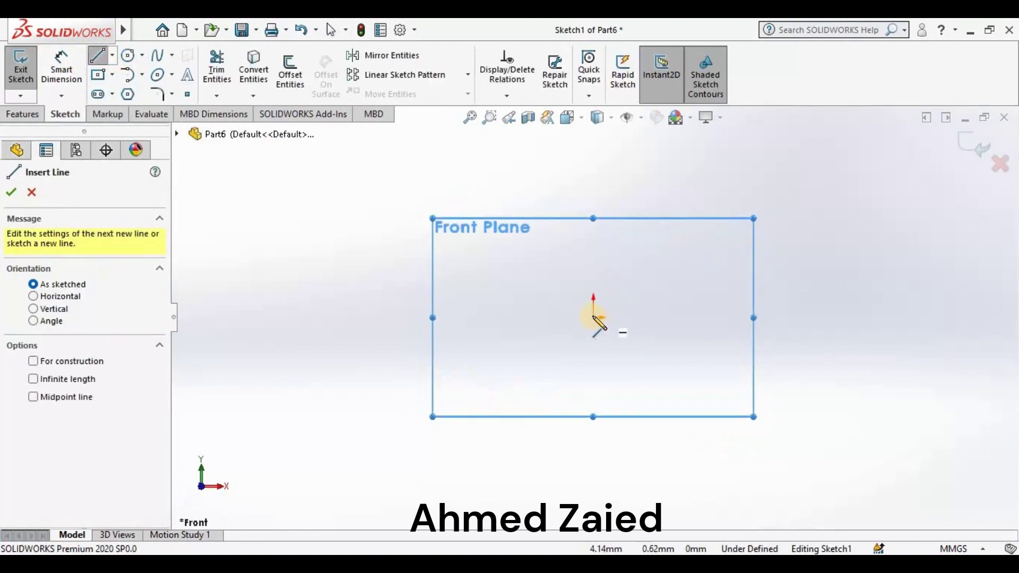
left_click(594, 317)
left_click(847, 318)
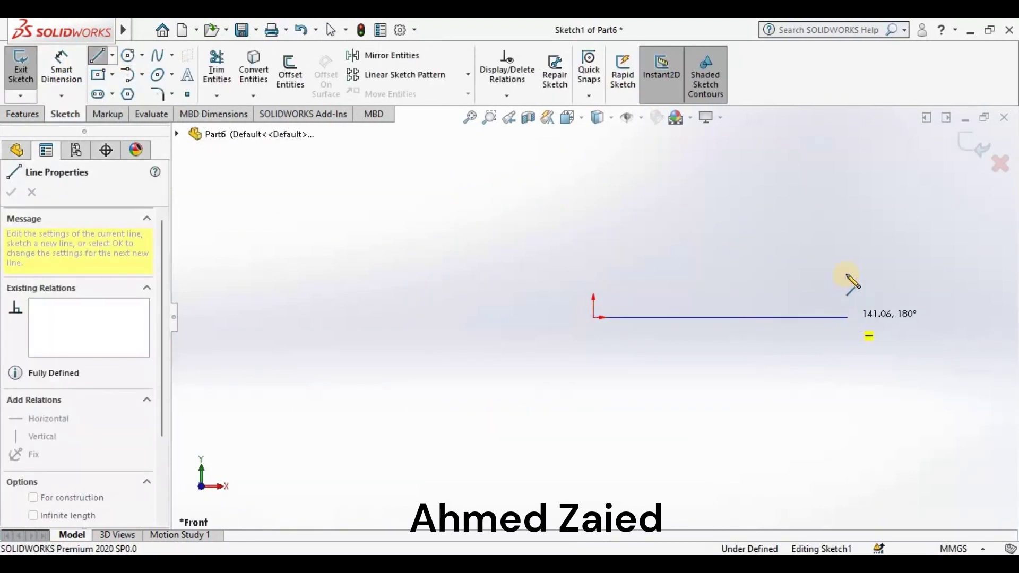
left_click(847, 253)
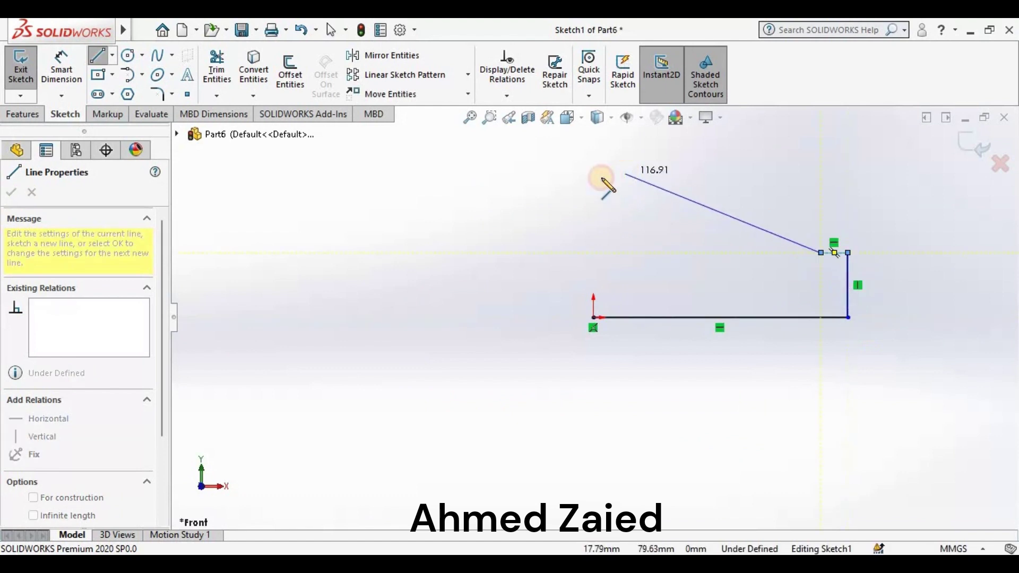
left_click(627, 173)
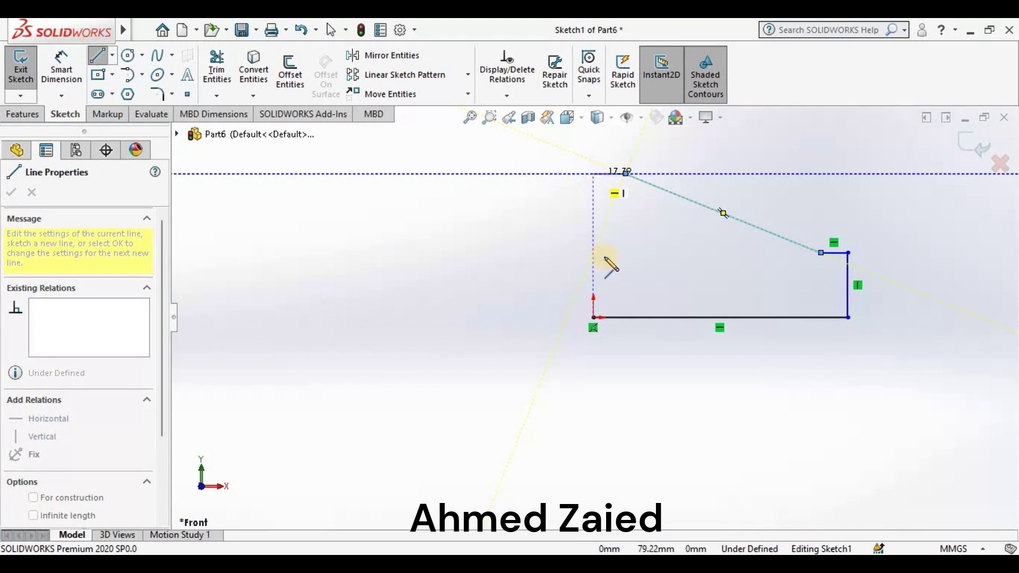
left_click(594, 173)
left_click(594, 318)
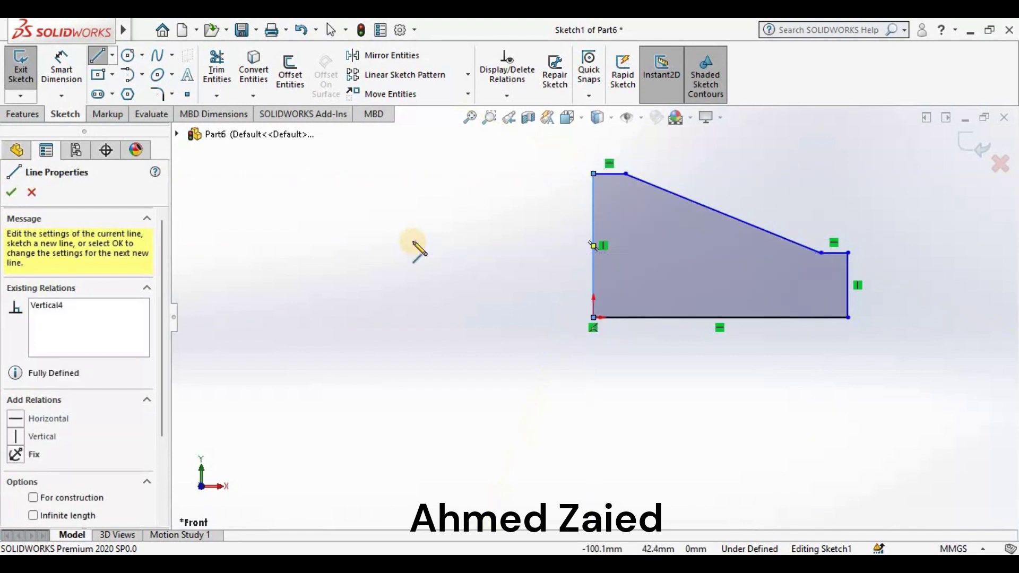
left_click(13, 194)
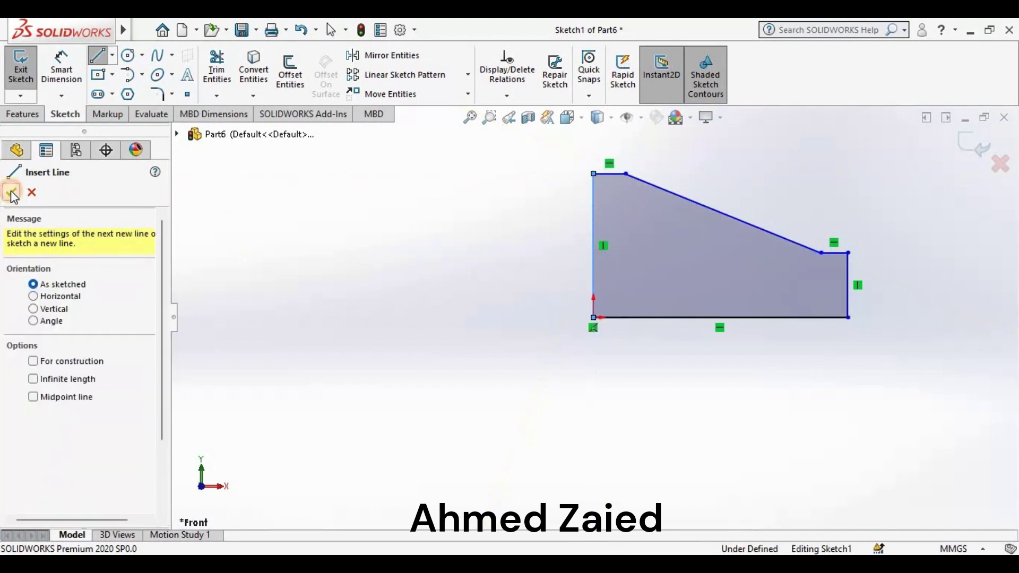
Step: Dimension the left edge 60 mm tall and the base 80 mm wide
left_click(61, 66)
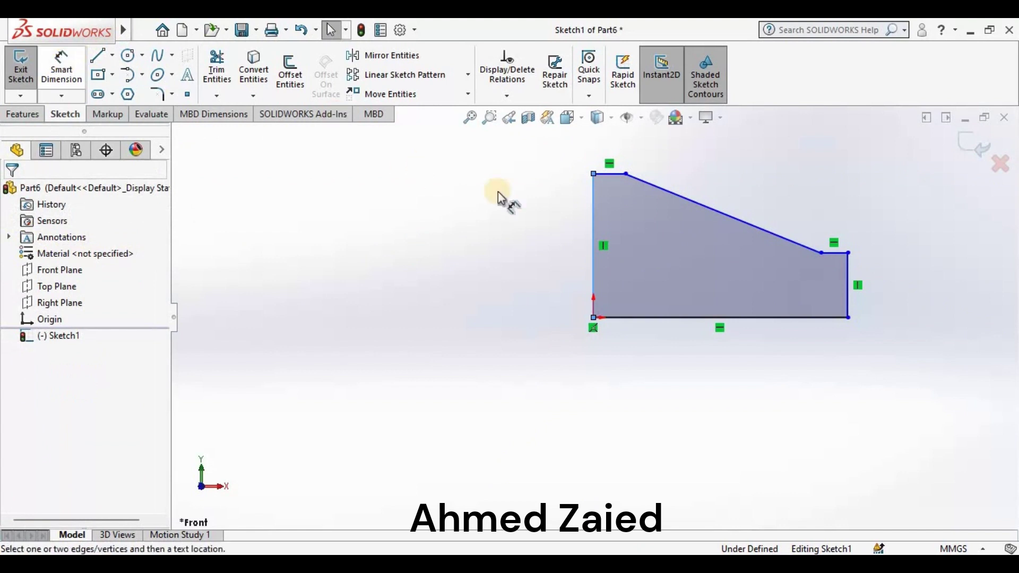
left_click(594, 234)
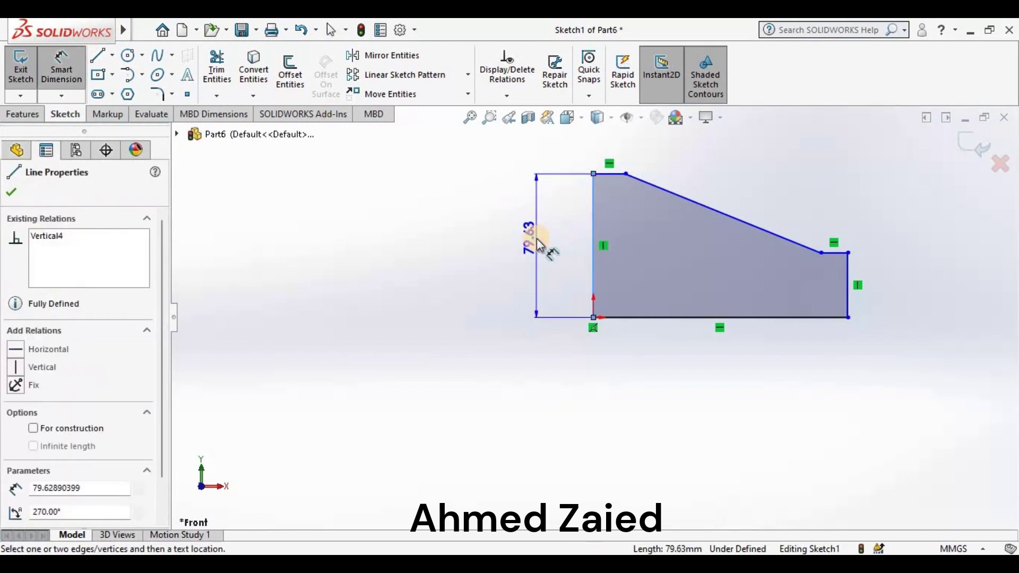
left_click(537, 239)
type("60")
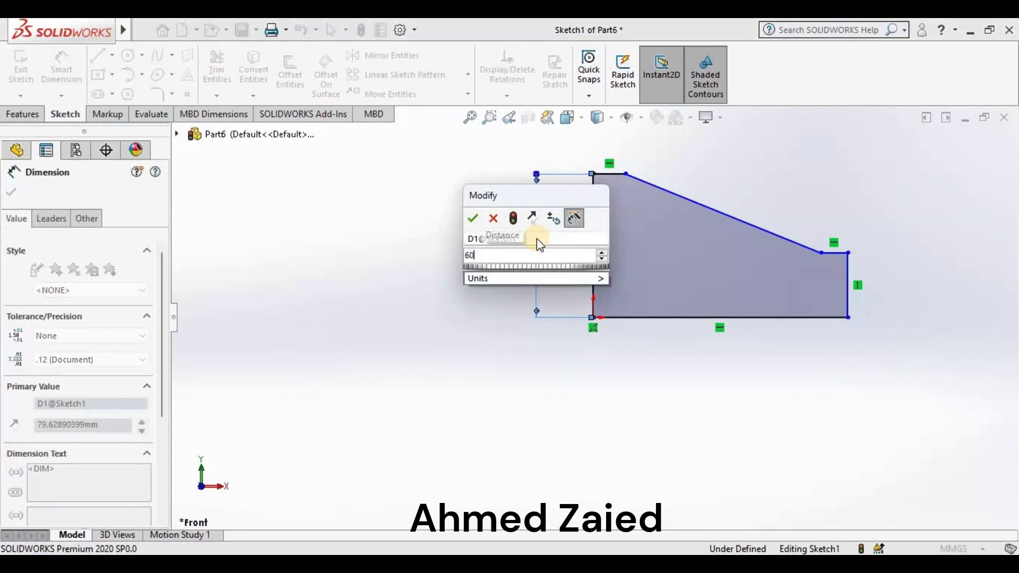
key("Return")
left_click(657, 333)
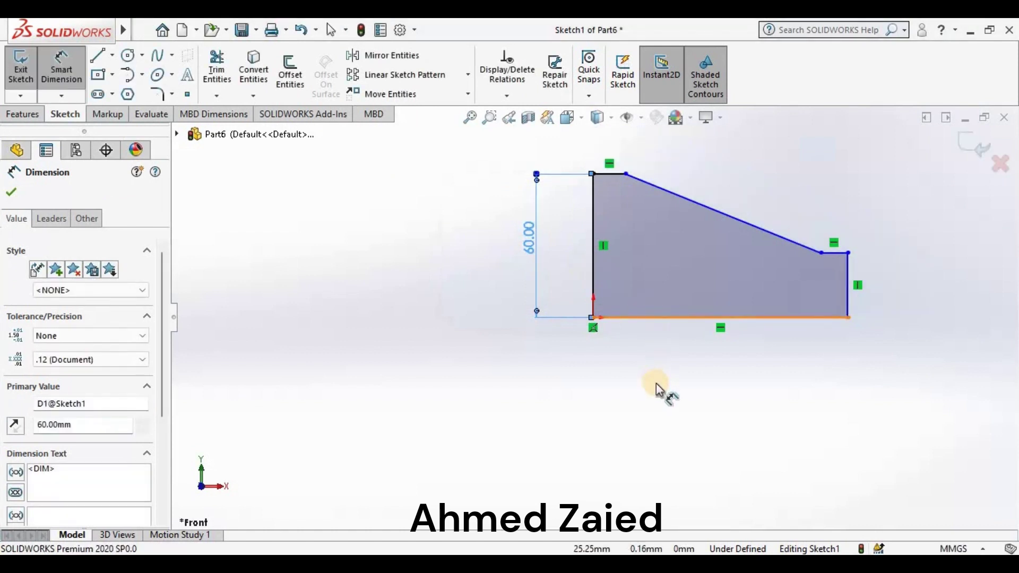
left_click(659, 388)
type("80")
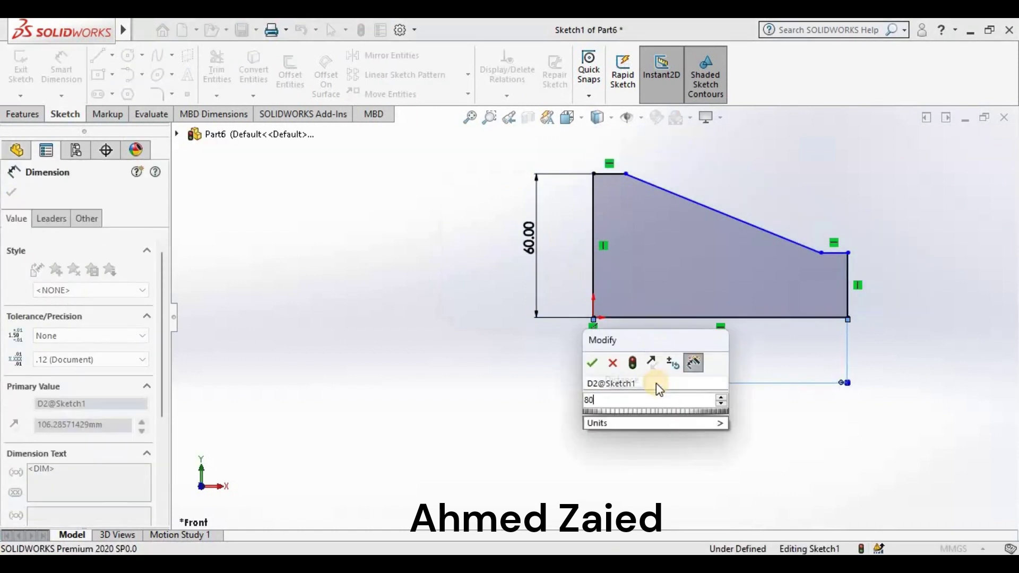
key("Return")
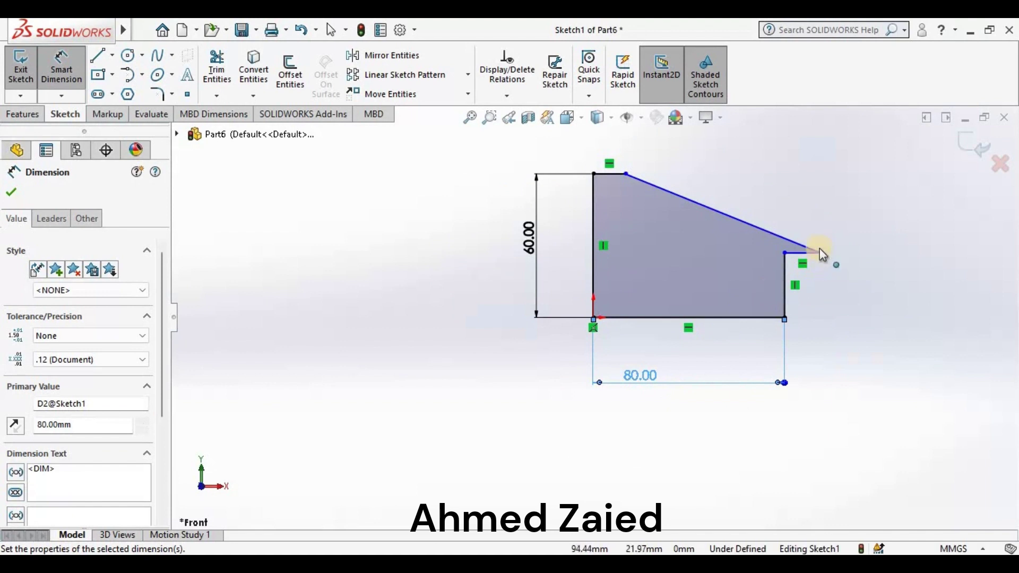
Step: Drag the slope's lower end left to form a ledge and dimension the right edge 30 mm
key("Escape")
left_click_drag(766, 251, 758, 249)
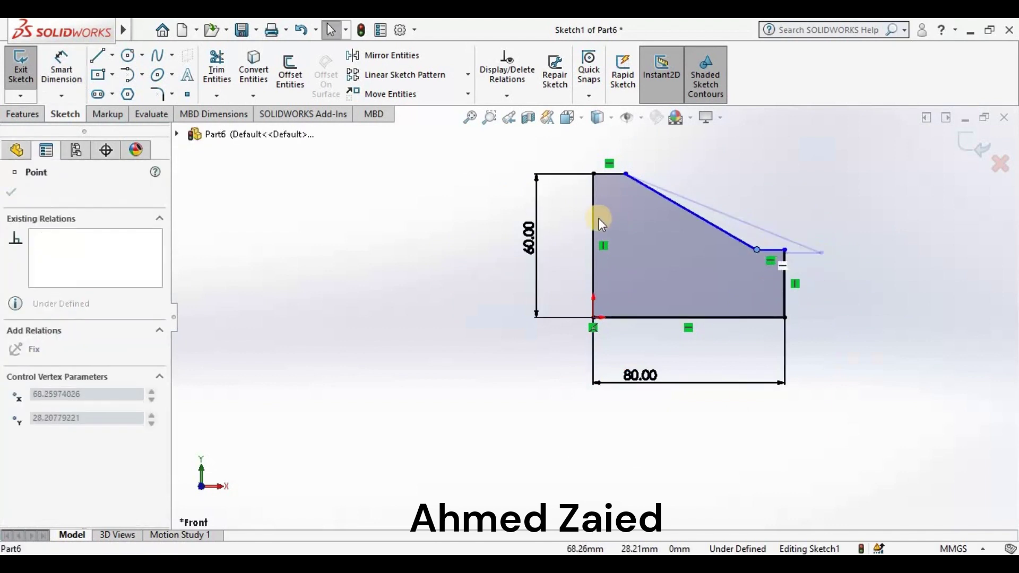
left_click(61, 72)
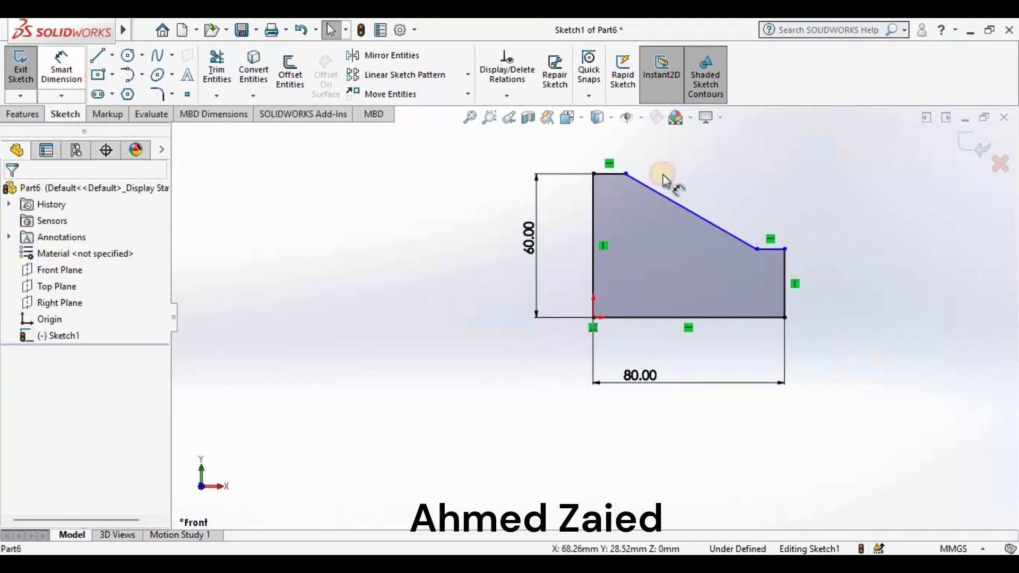
left_click(783, 287)
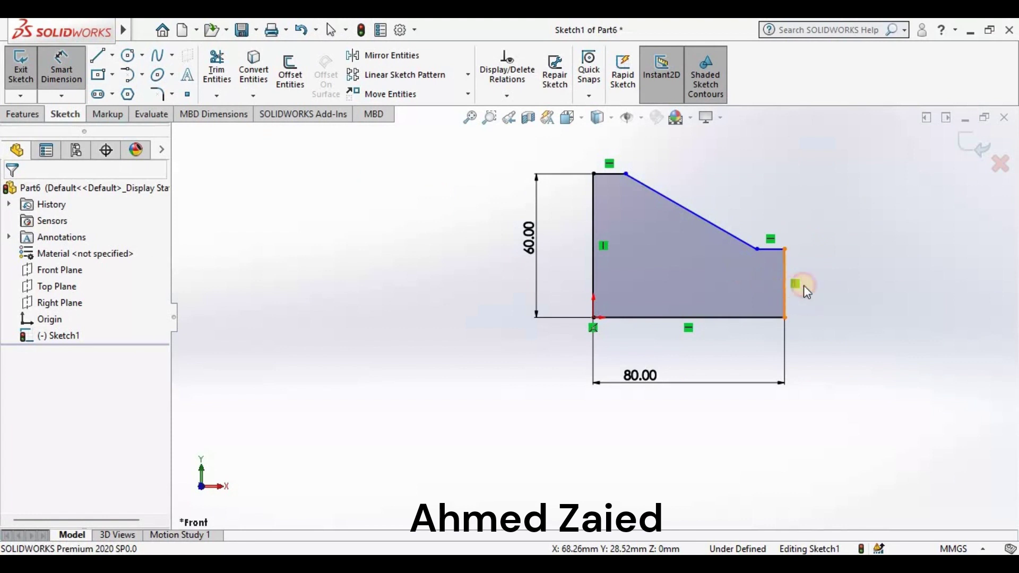
left_click(840, 291)
type("30")
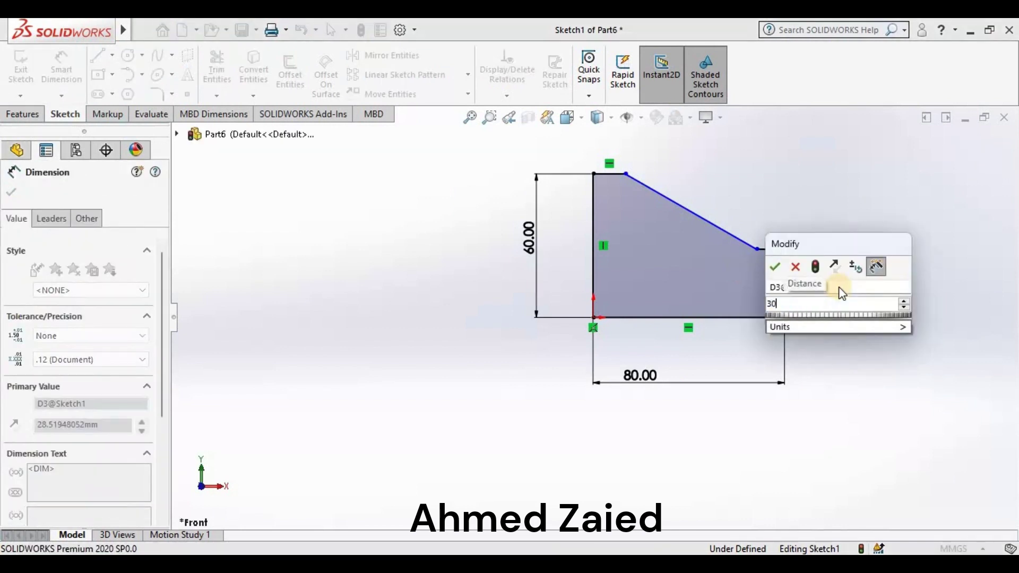
key("Return")
type("30")
key("Return")
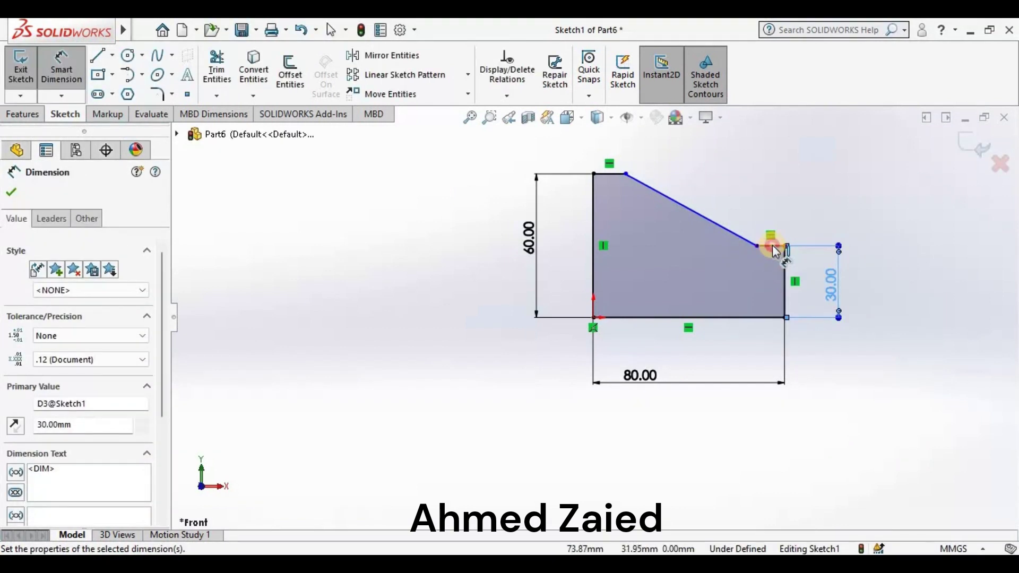
Step: Dimension the right ledge and the top-left flat at 10 mm each
left_click(769, 212)
left_click(770, 212)
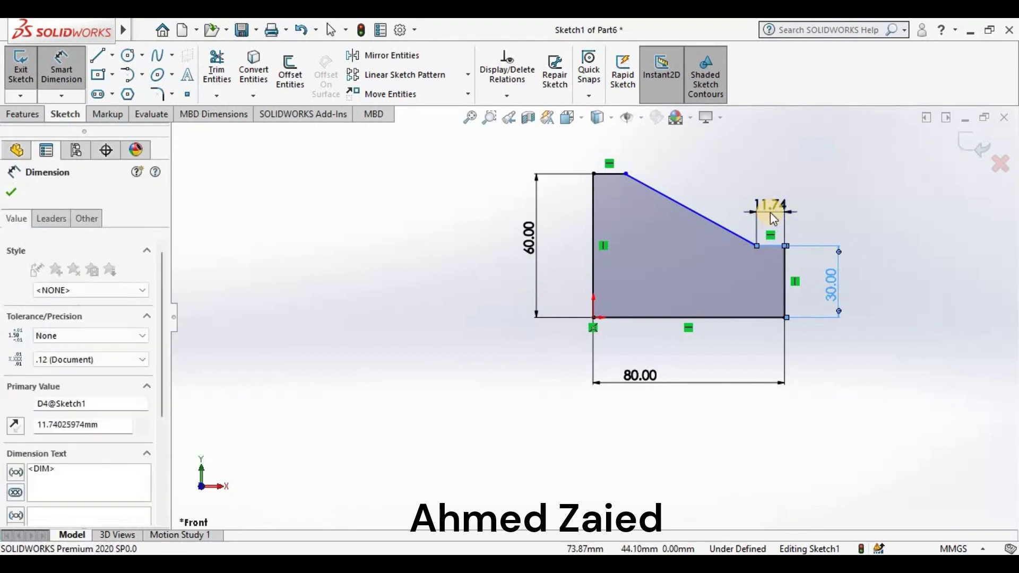
type("10")
key("Return")
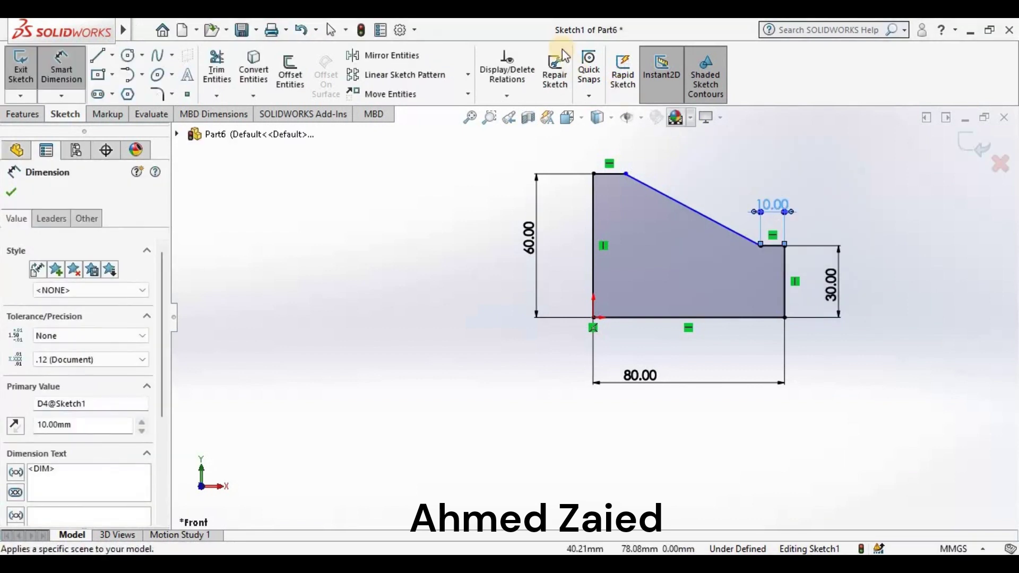
left_click(599, 154)
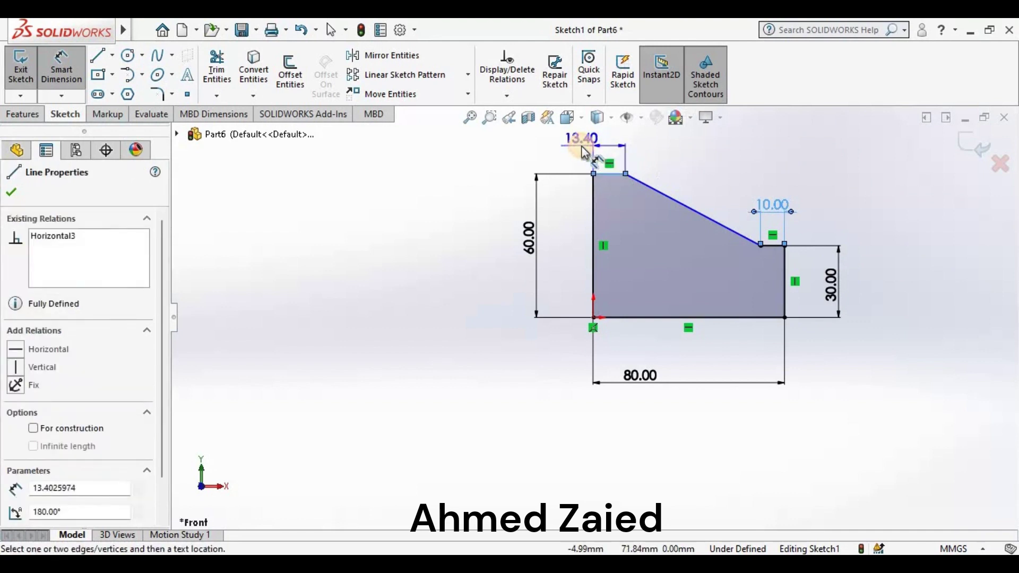
left_click(584, 152)
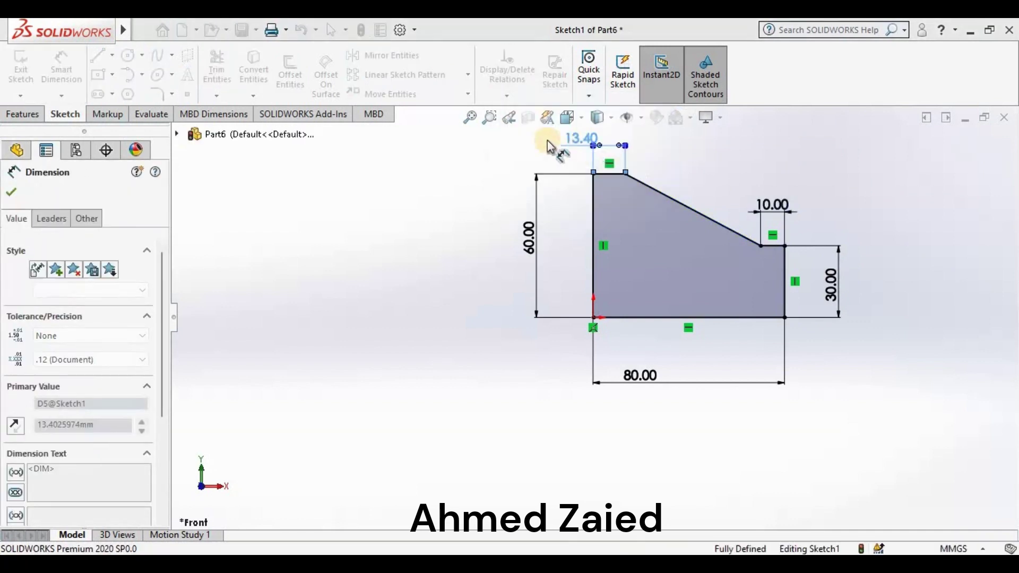
type("10")
key("Return")
left_click(12, 196)
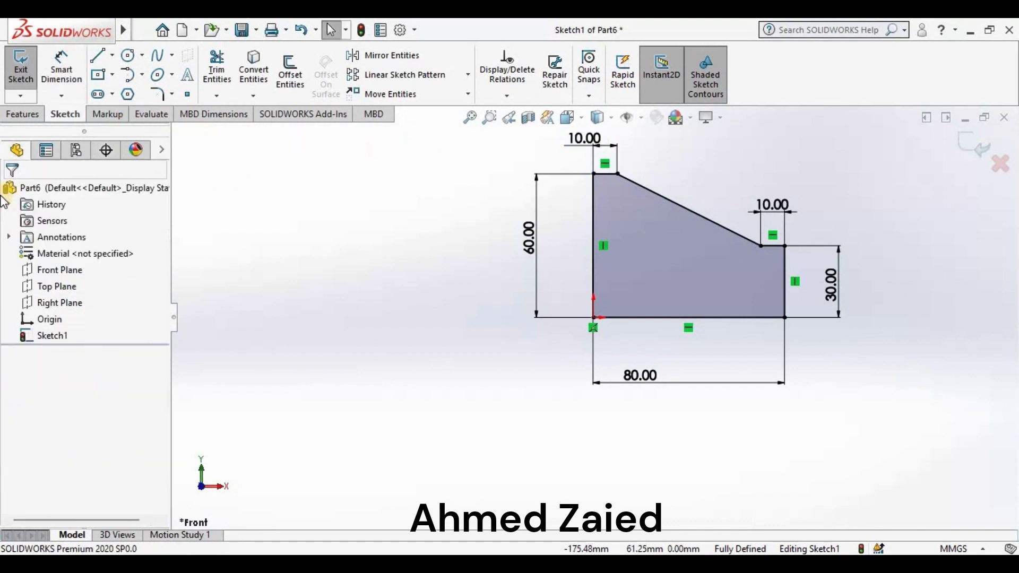
left_click(24, 114)
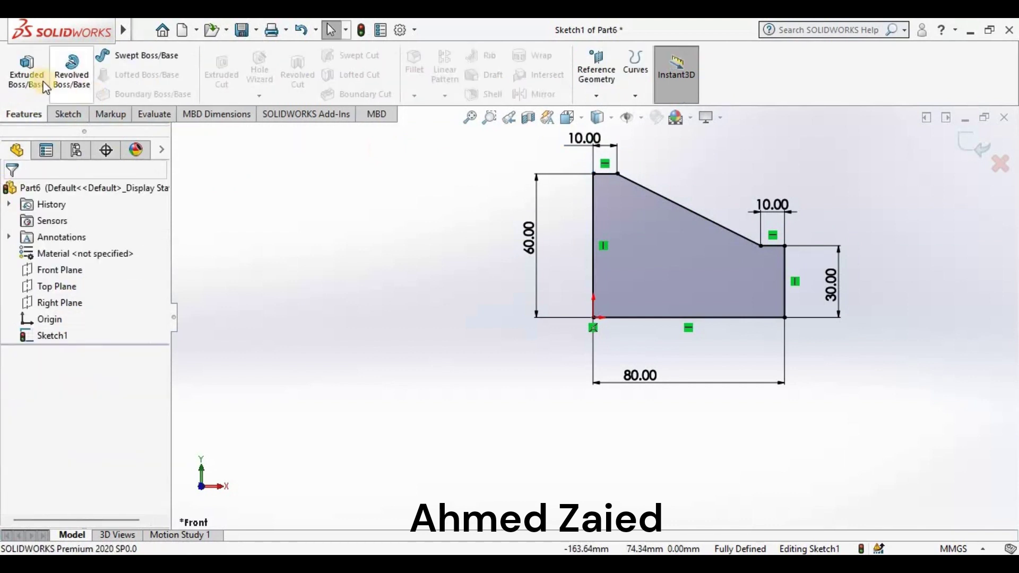
Step: Extrude the profile 50 mm Blind in the reversed direction as Boss-Extrude1
left_click(43, 80)
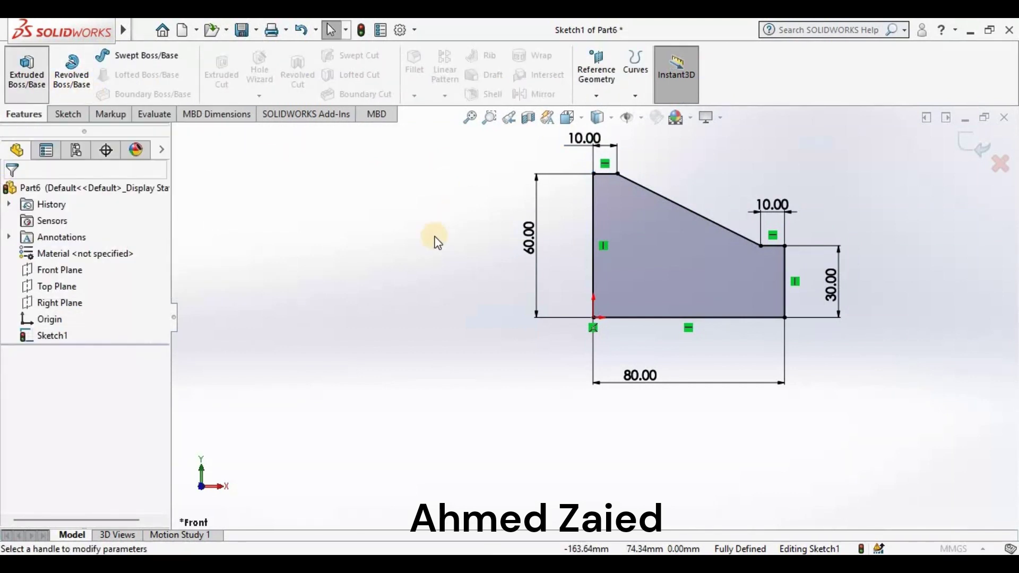
left_click(20, 287)
left_click(58, 337)
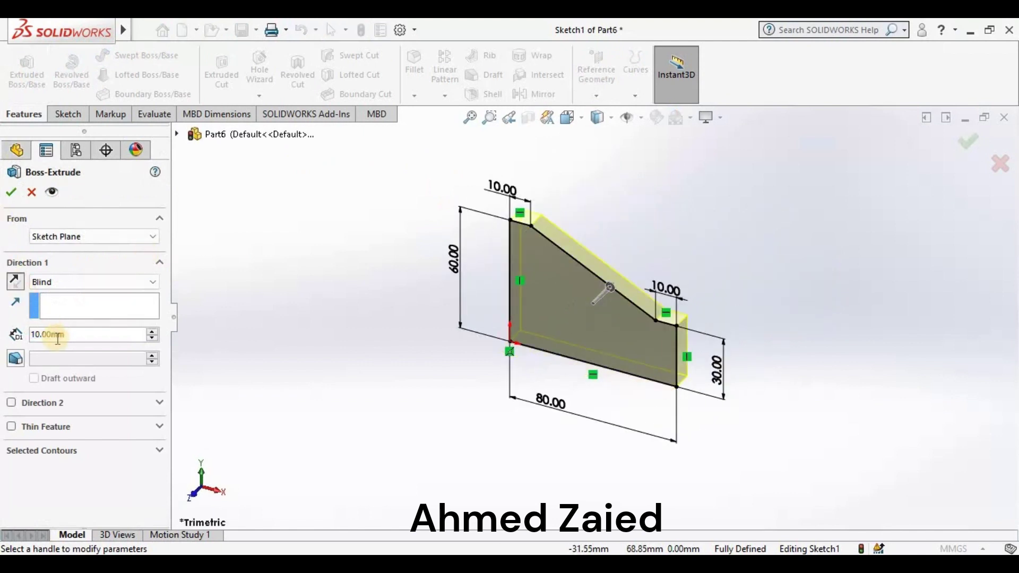
double_click(58, 337)
type("5")
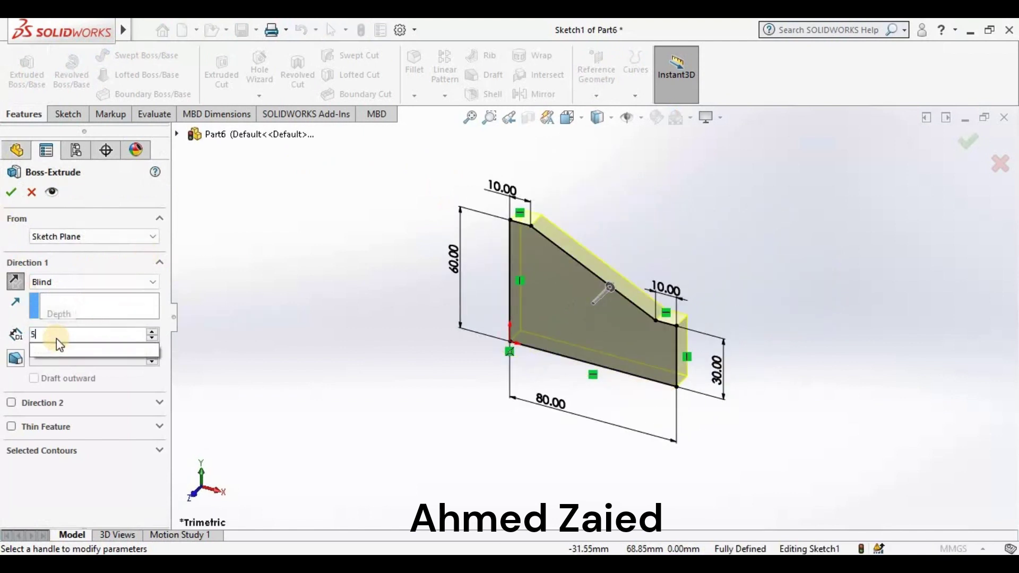
type("0")
key("Return")
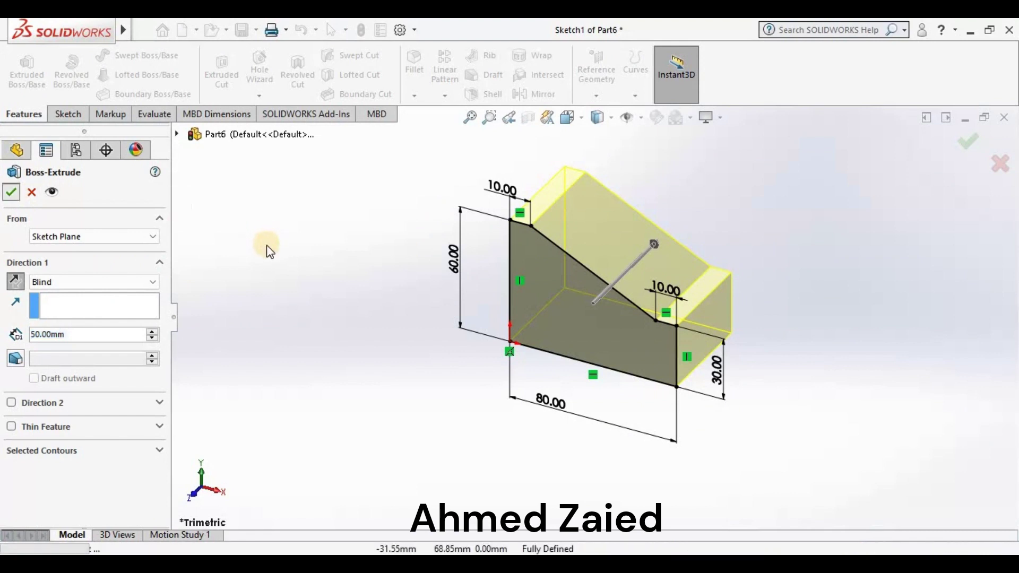
key("Return")
right_click(266, 244)
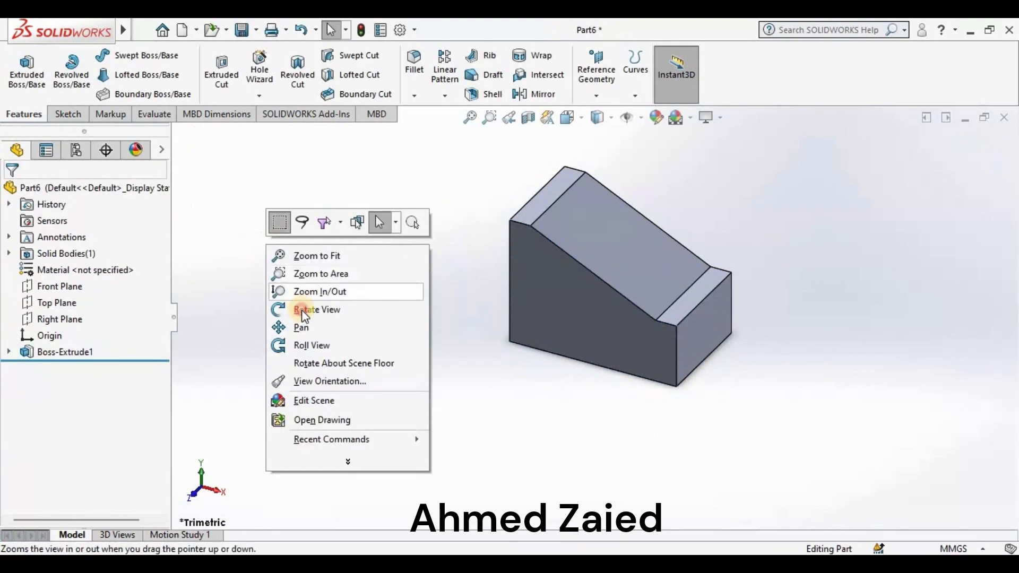
Step: Rotate the view to expose the wedge's flat bottom face and select it
left_click(301, 309)
mouse_move(589, 332)
left_mouse_down()
mouse_move(577, 362)
mouse_move(480, 411)
mouse_move(564, 360)
mouse_move(614, 221)
mouse_move(595, 182)
mouse_move(633, 102)
mouse_move(405, 266)
left_mouse_up()
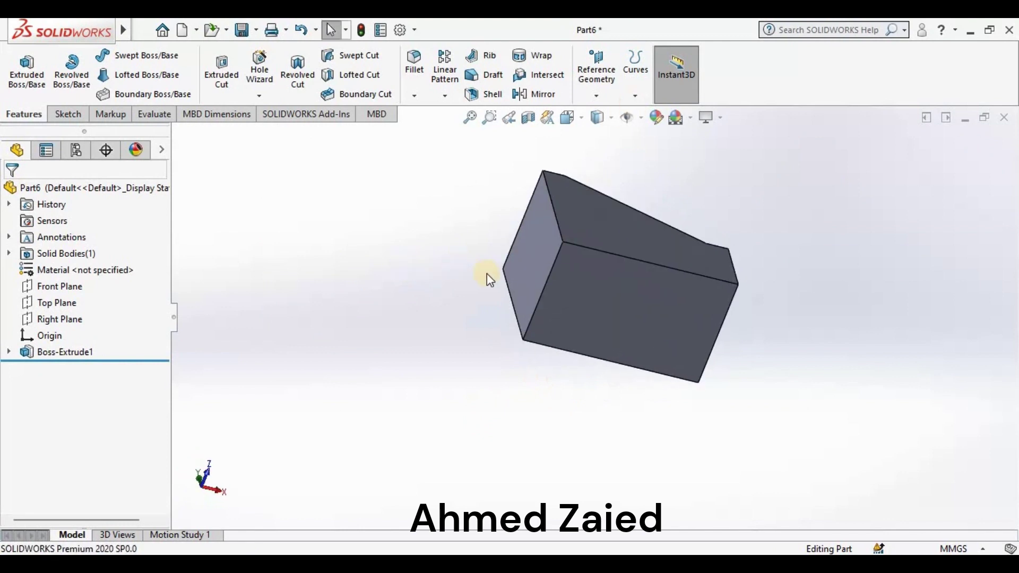
left_click(685, 269)
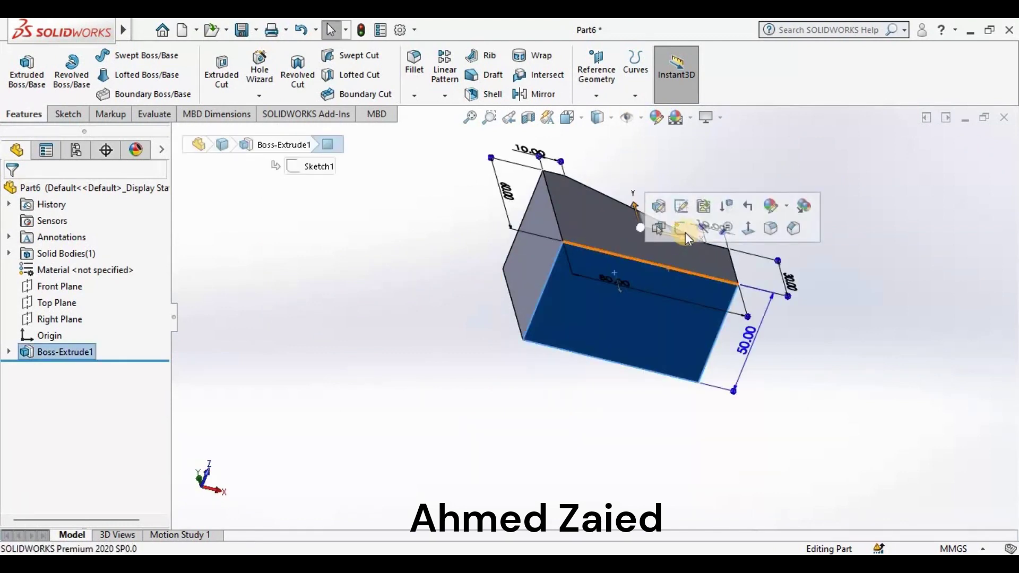
Step: Start a sketch on the bottom face and orient the view Normal To it
left_click(683, 232)
key("space")
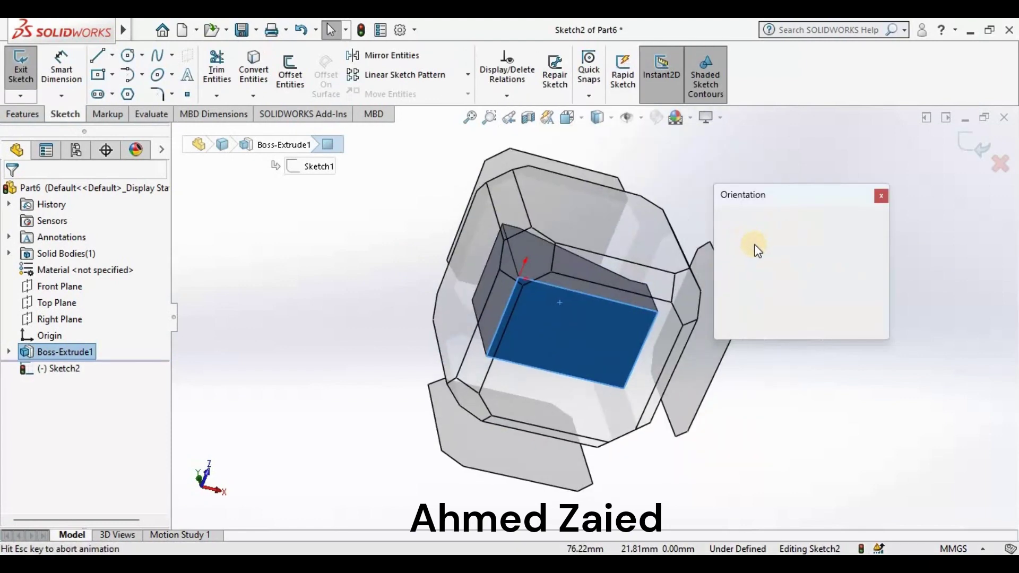
left_click(880, 285)
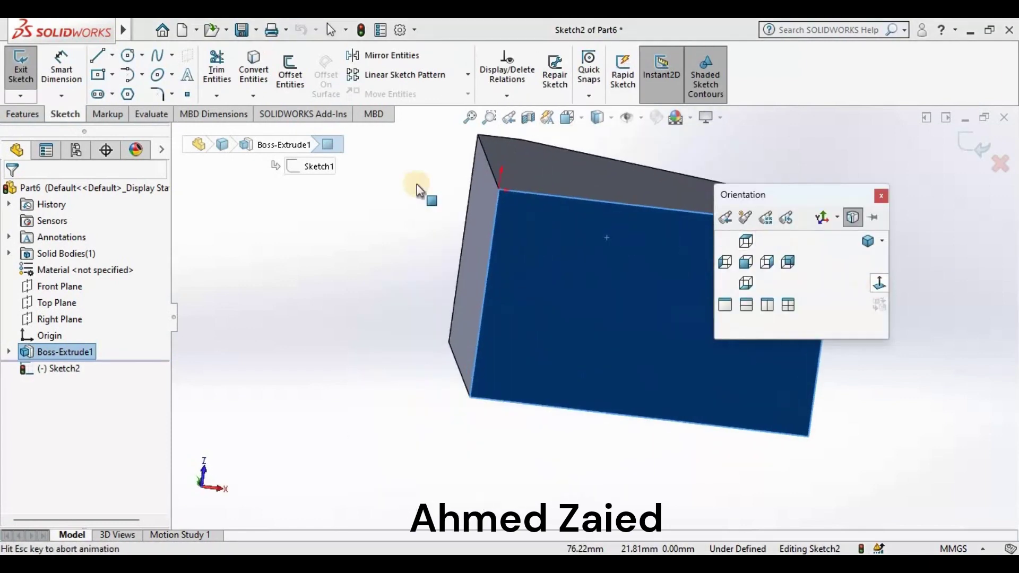
Step: Draw a closed stepped slot outline of lines starting and ending on the face's right edge
left_click(97, 57)
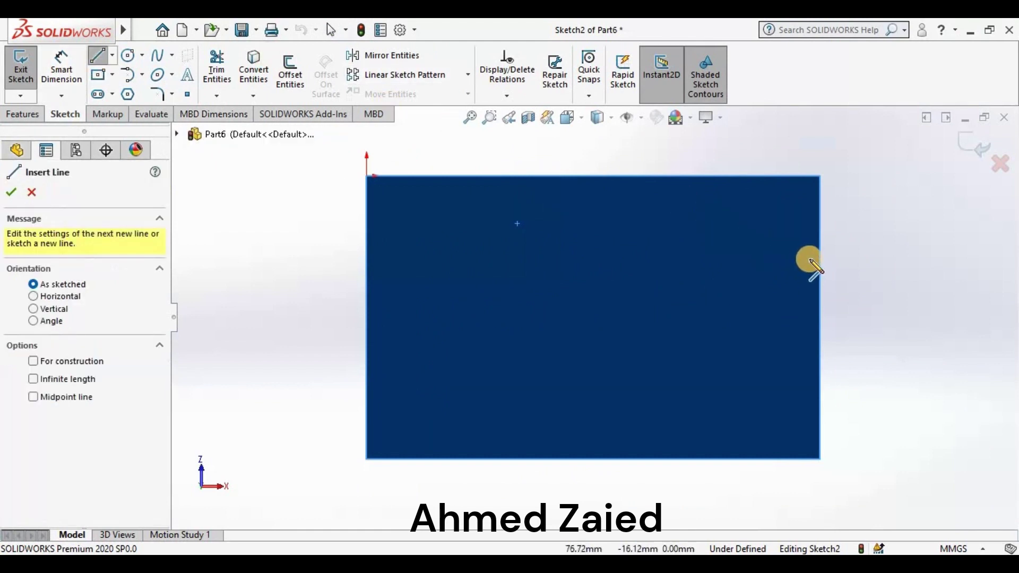
left_click(817, 229)
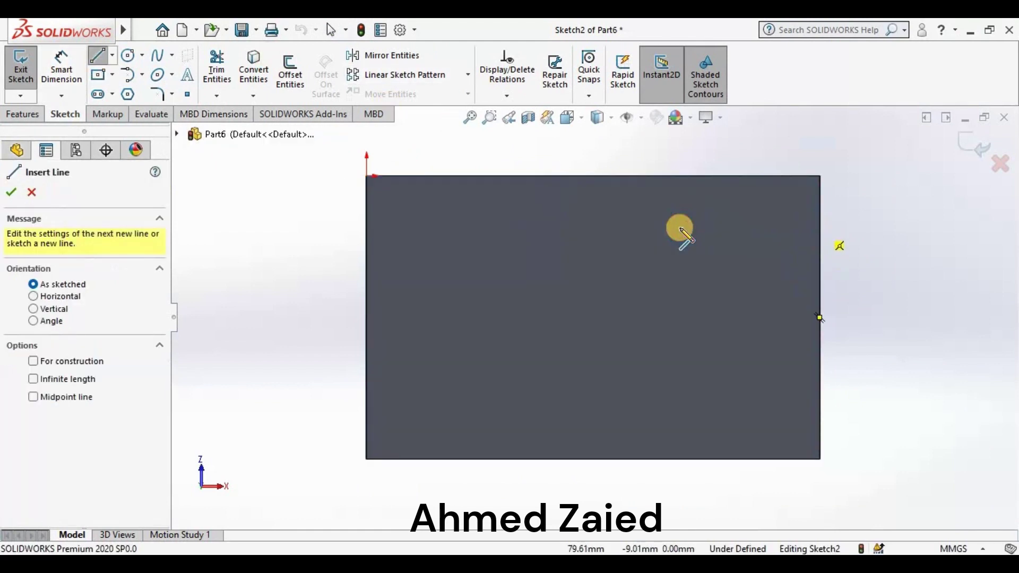
left_click(581, 227)
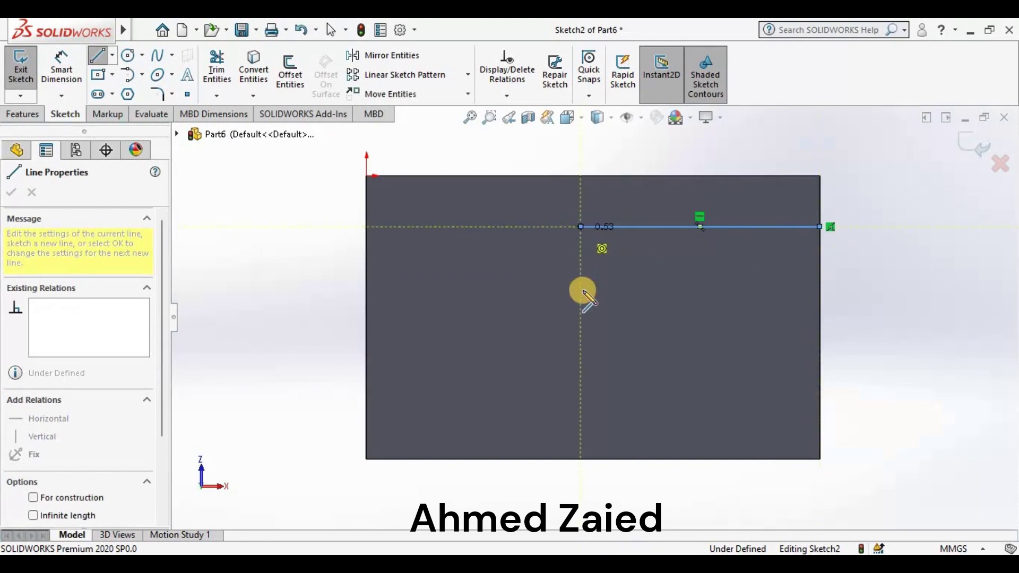
left_click(581, 288)
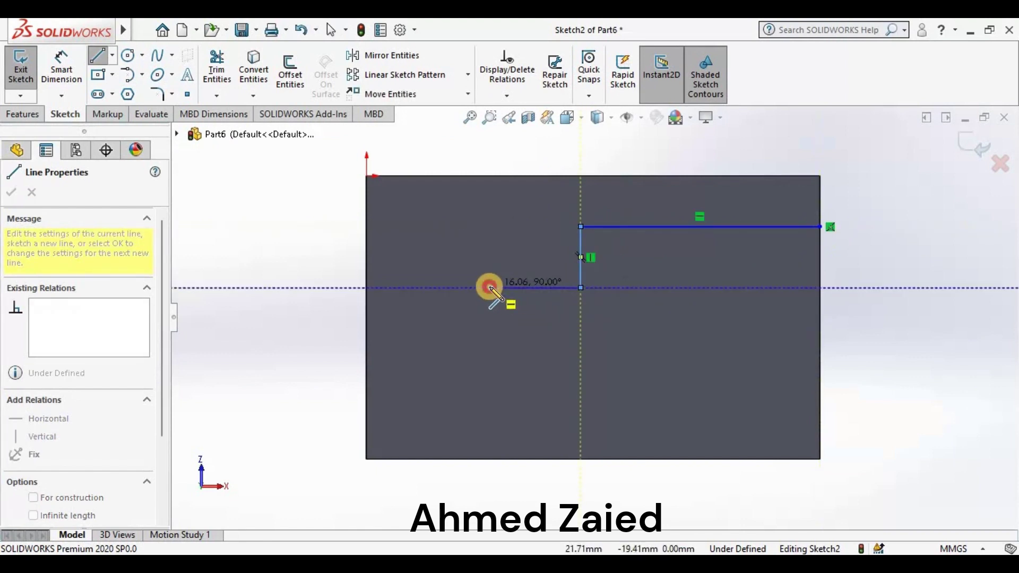
left_click(489, 287)
left_click(575, 364)
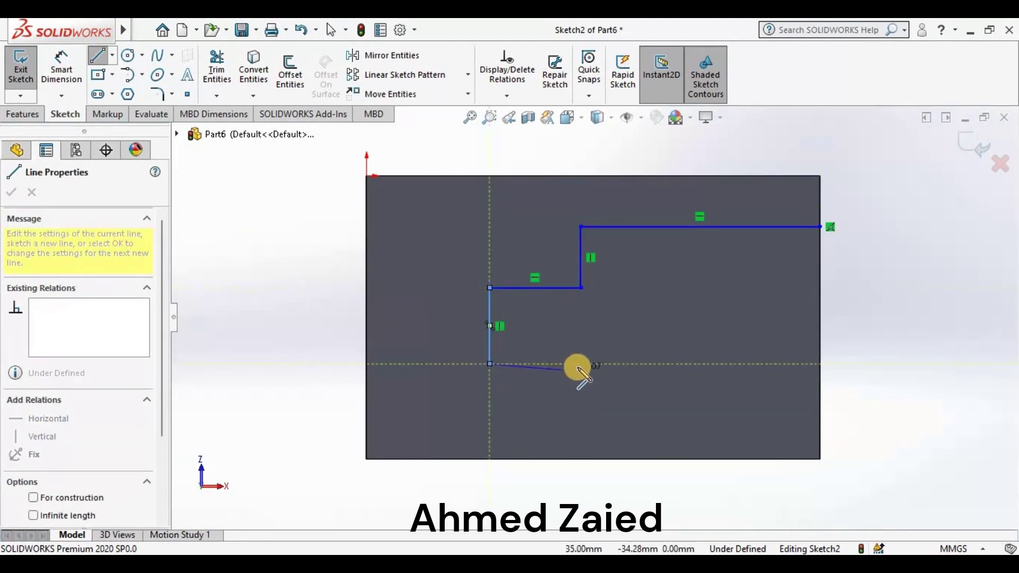
left_click(579, 364)
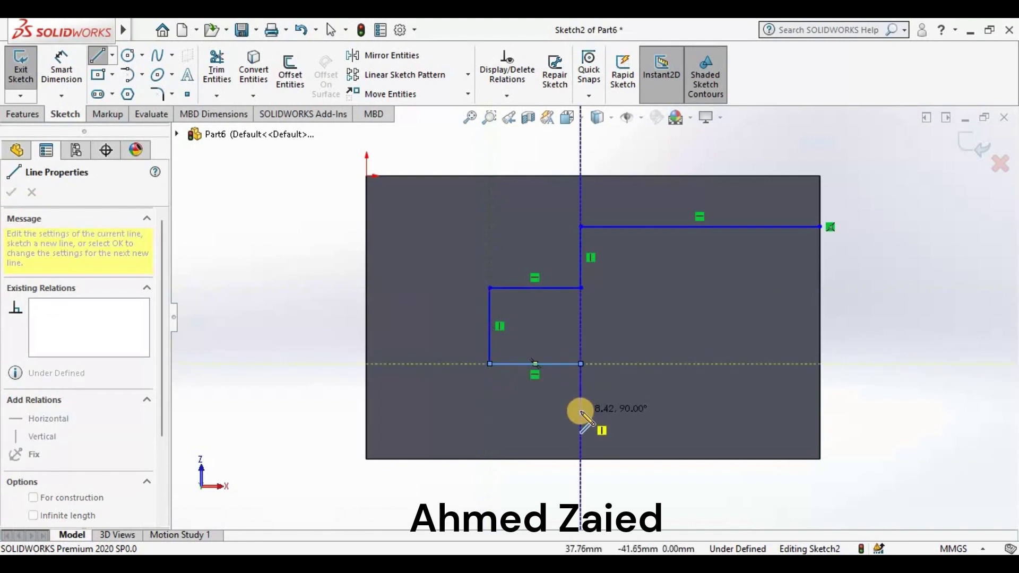
left_click(581, 414)
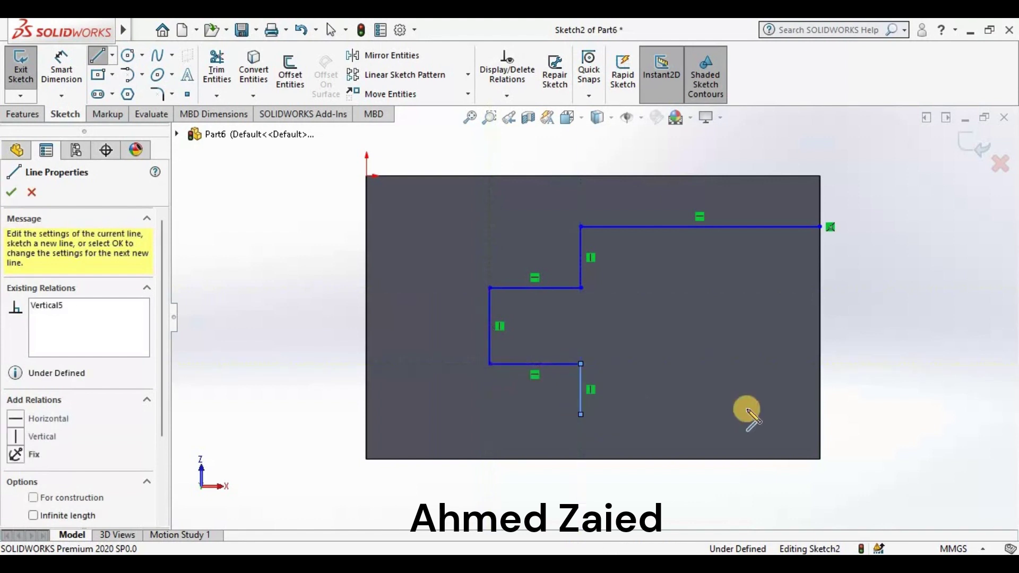
left_click(817, 414)
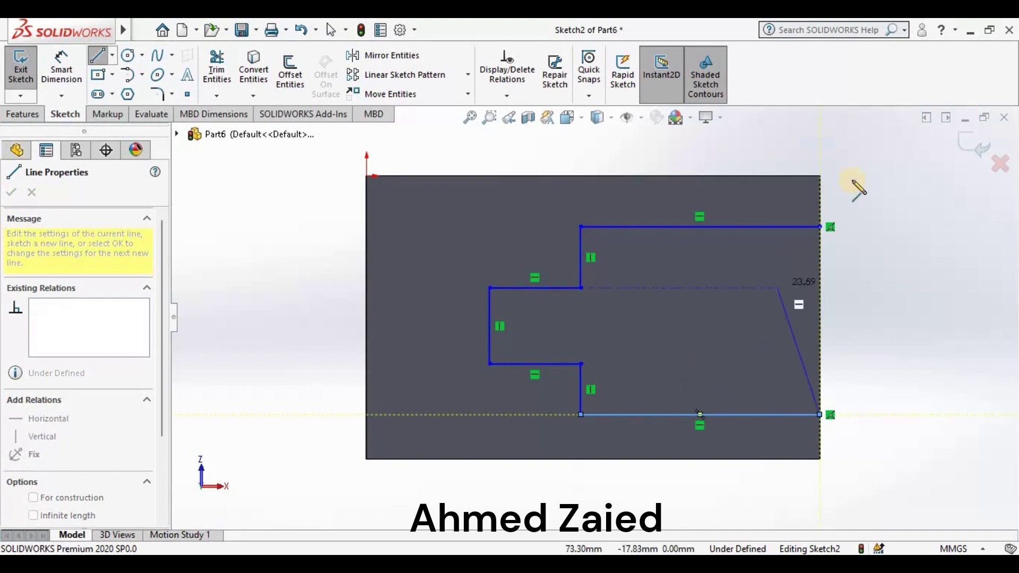
left_click(820, 226)
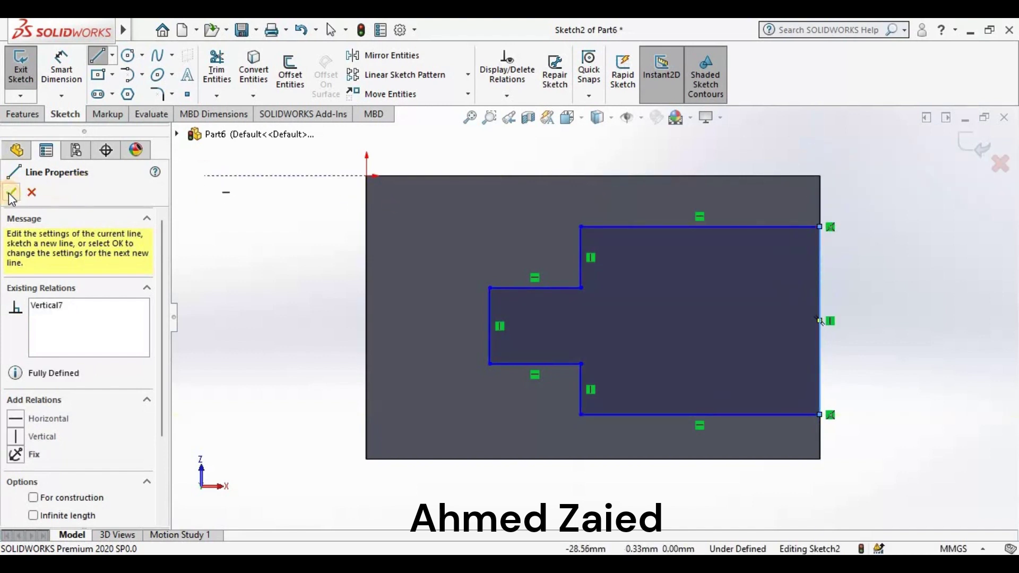
left_click(11, 194)
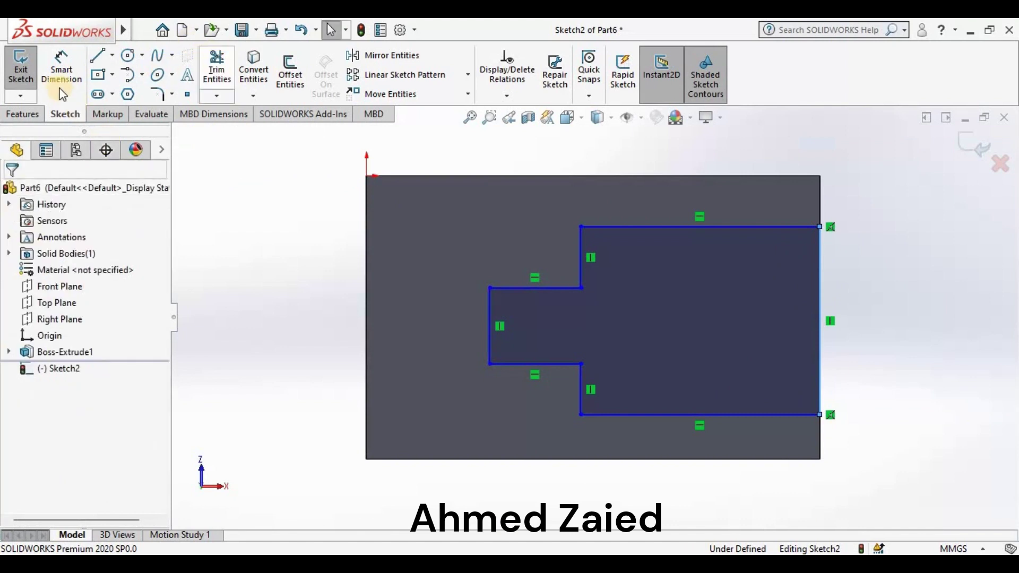
Step: Dimension the narrow step lines 20 mm from the face's top and bottom edges
left_click(78, 65)
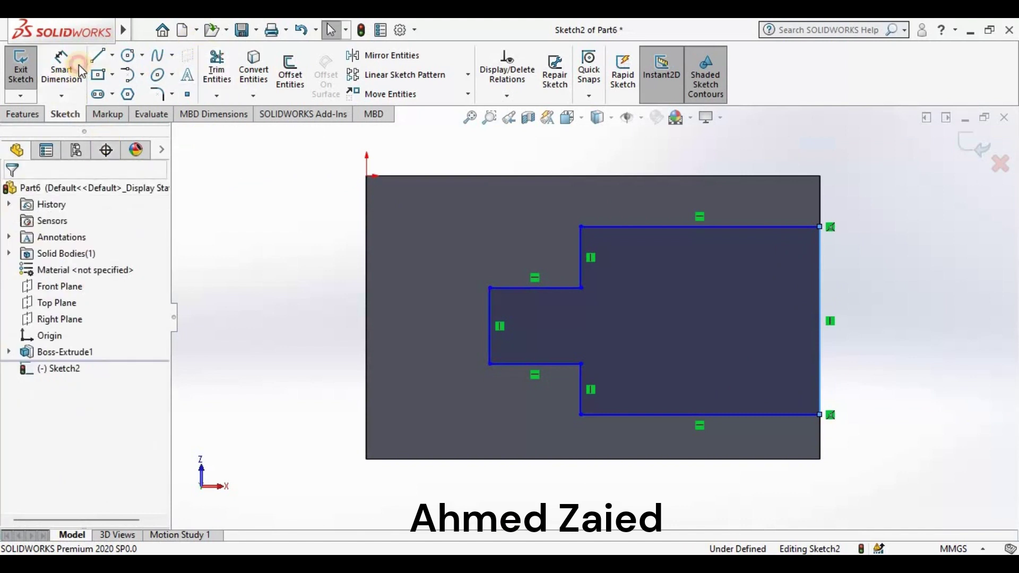
left_click(520, 288)
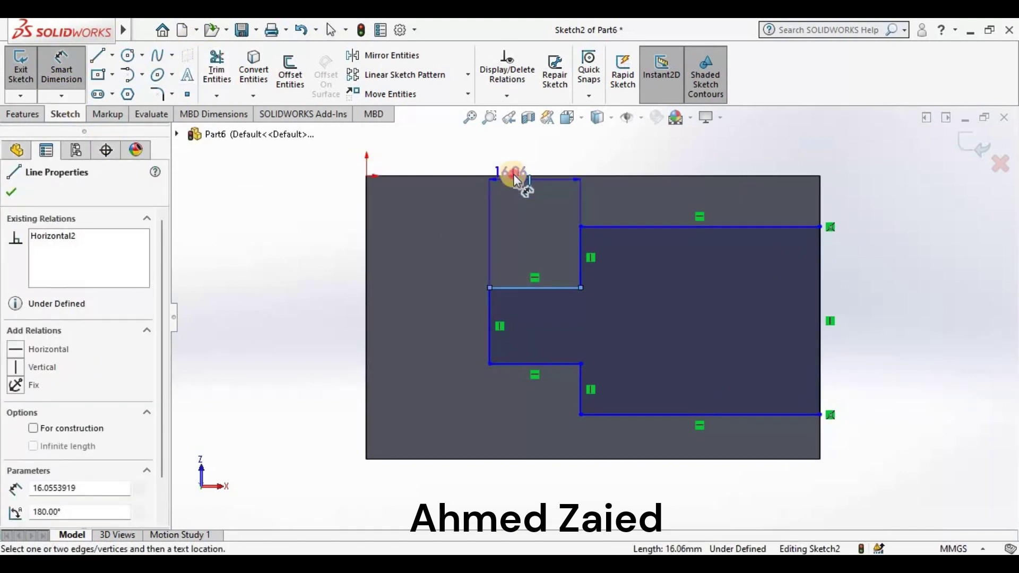
left_click(513, 175)
left_click(336, 212)
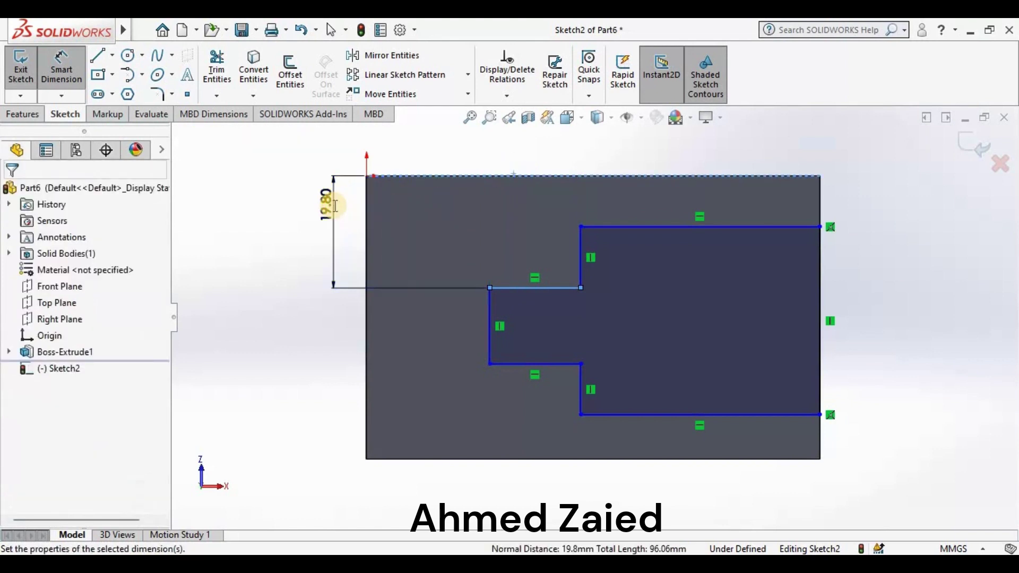
type("20")
key("Return")
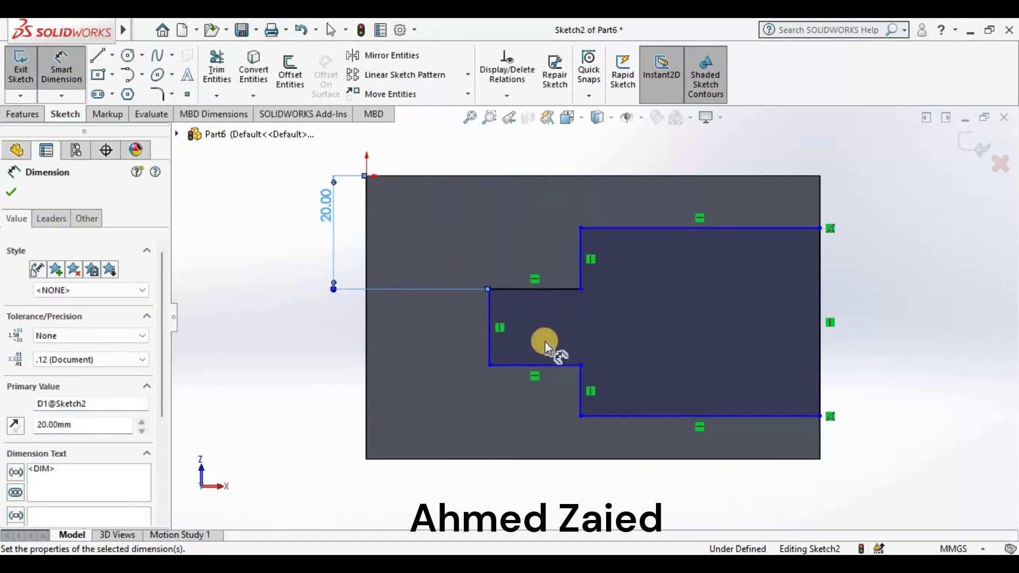
left_click(542, 365)
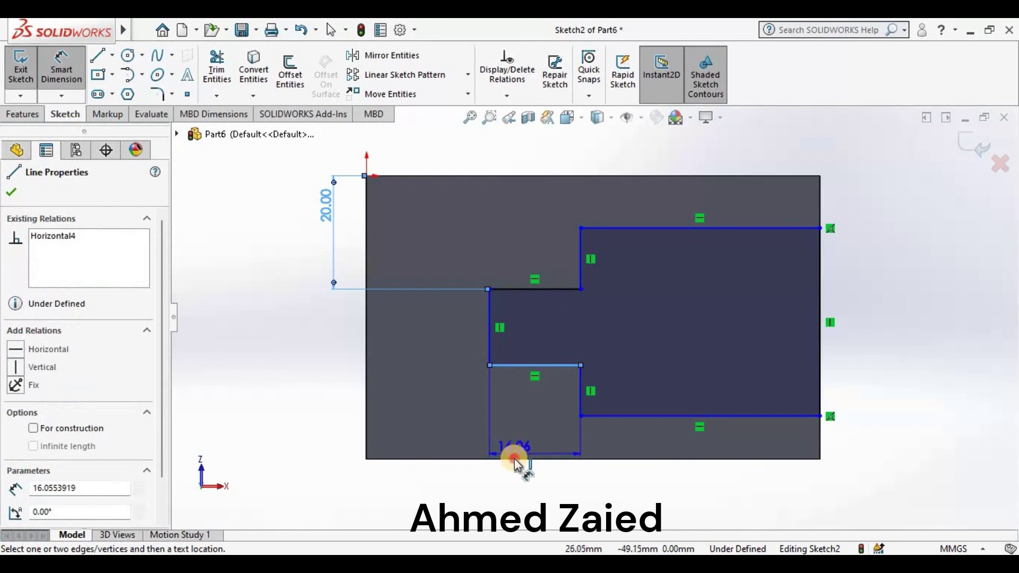
left_click(309, 436)
left_click(306, 430)
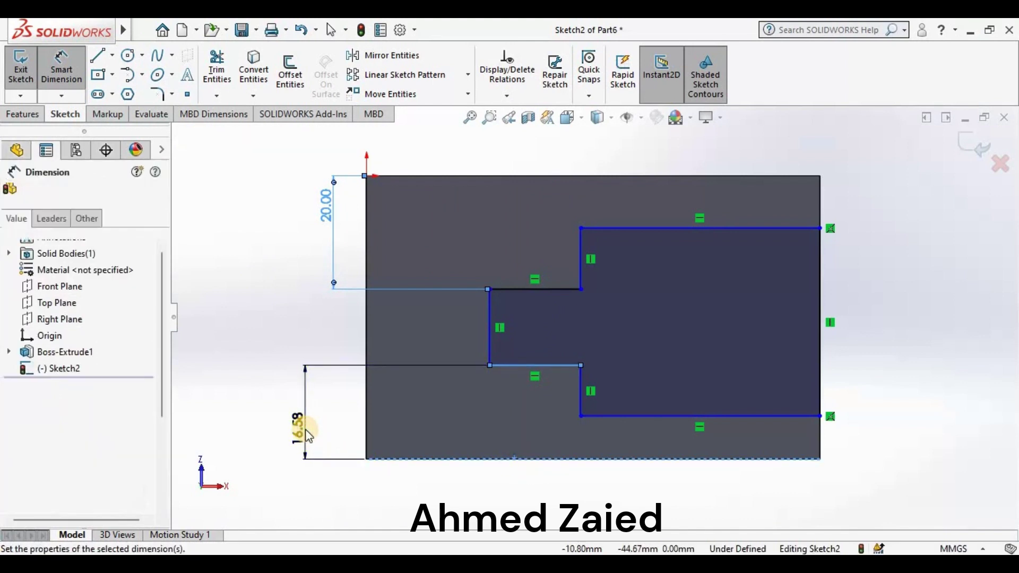
type("20")
key("Return")
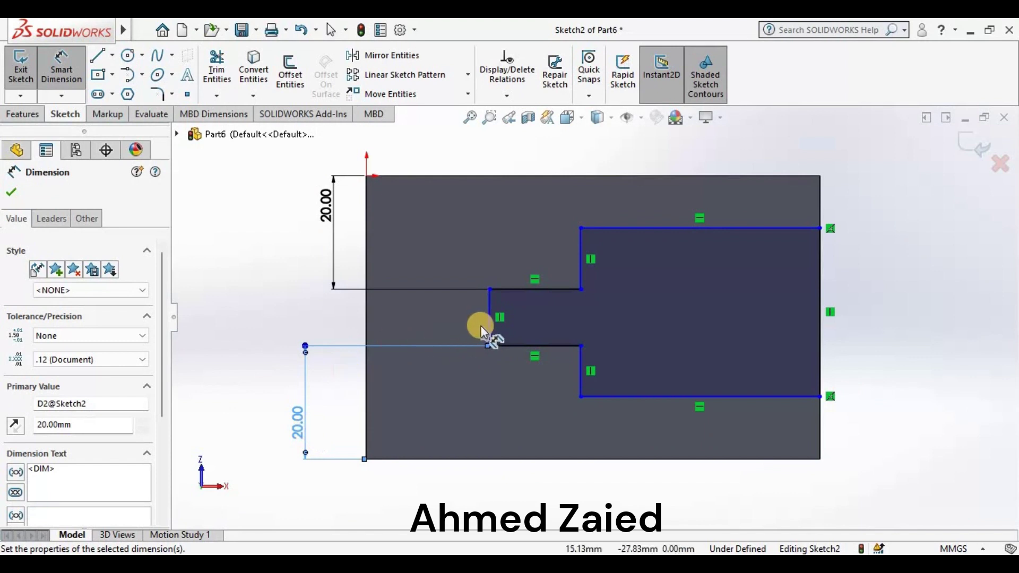
Step: Set the upper and lower step widths to 15 mm each
left_click(579, 269)
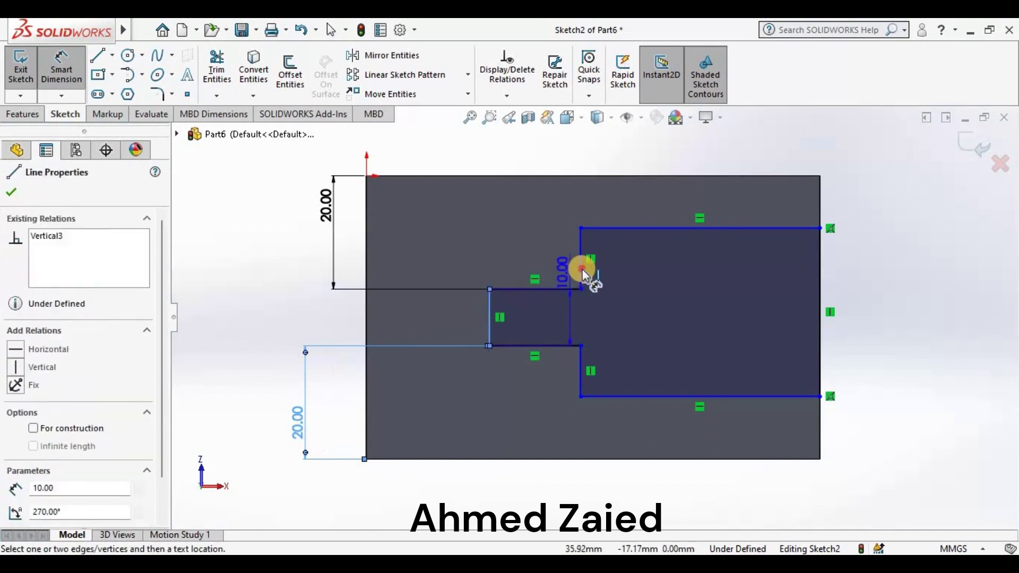
left_click(520, 211)
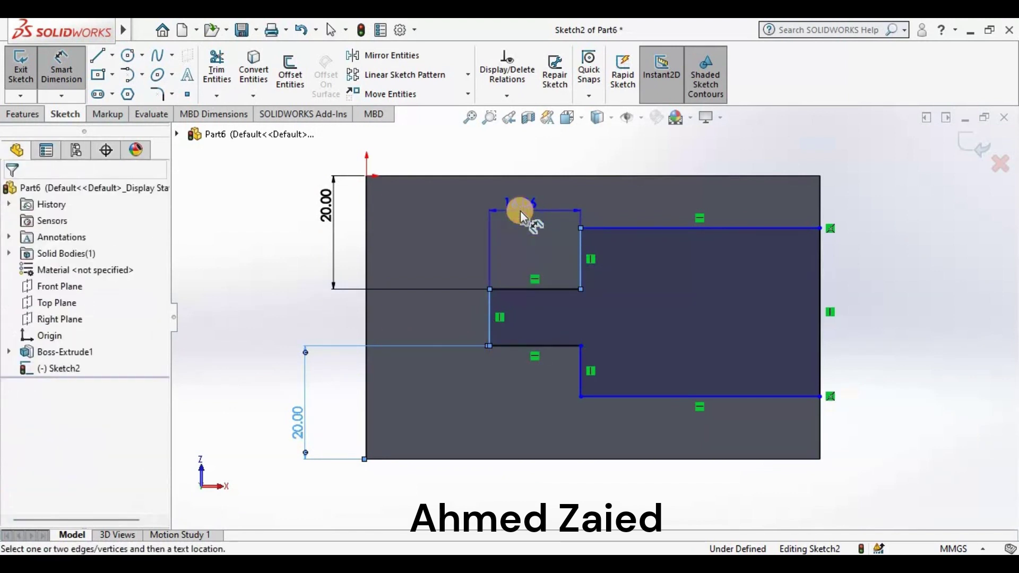
type("1")
key("Return")
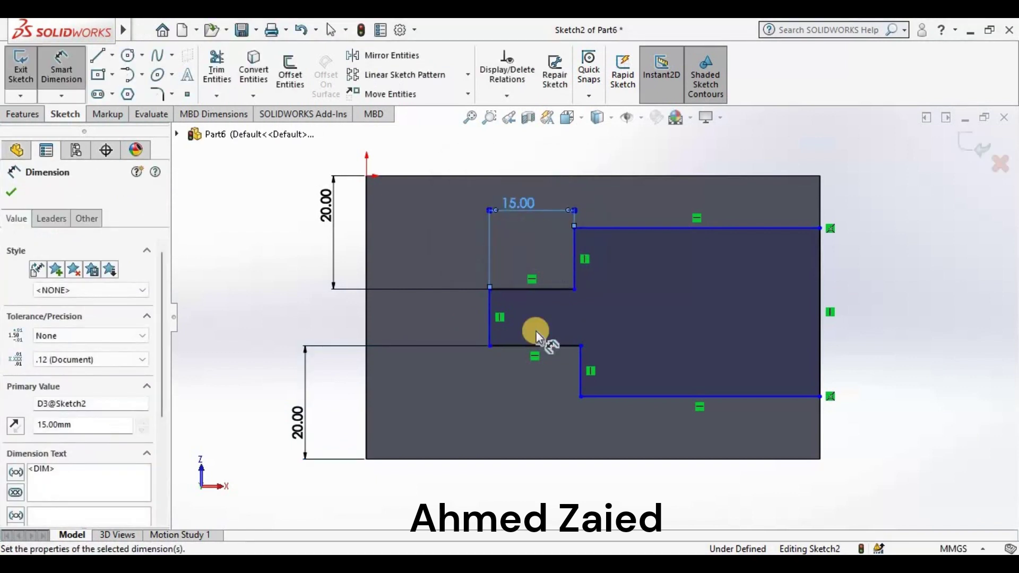
left_click(581, 346)
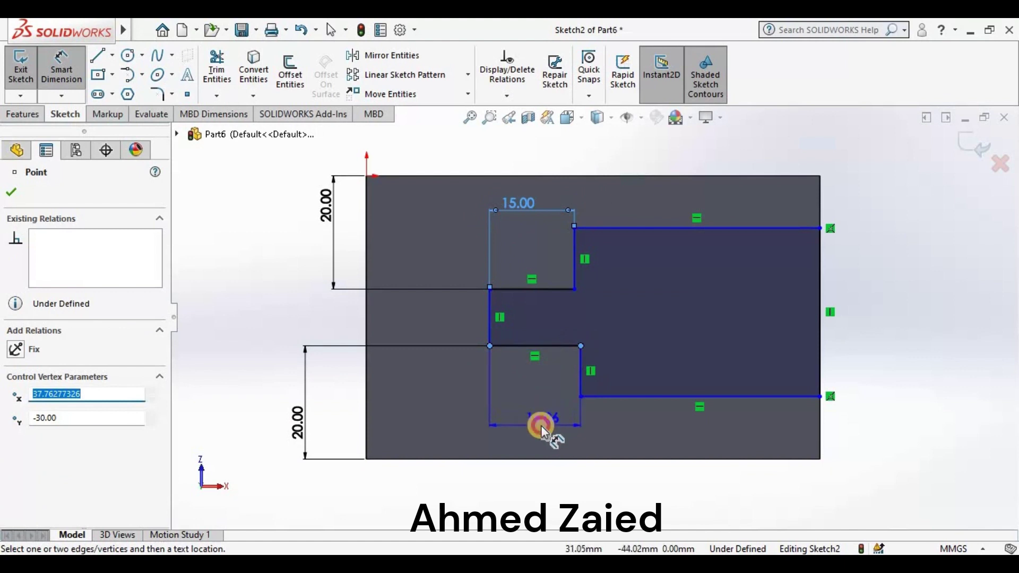
left_click(540, 425)
type("15")
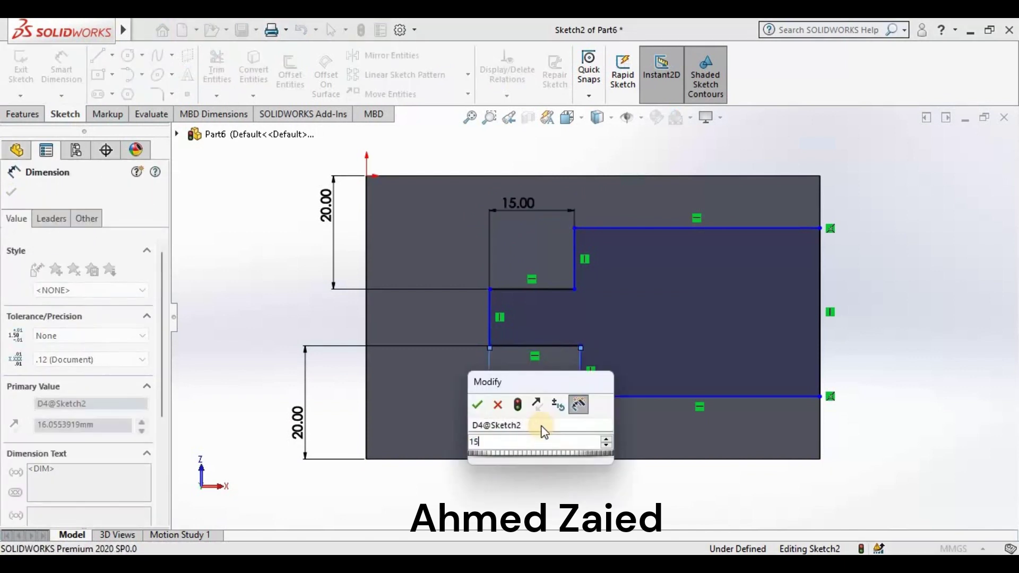
key("Return")
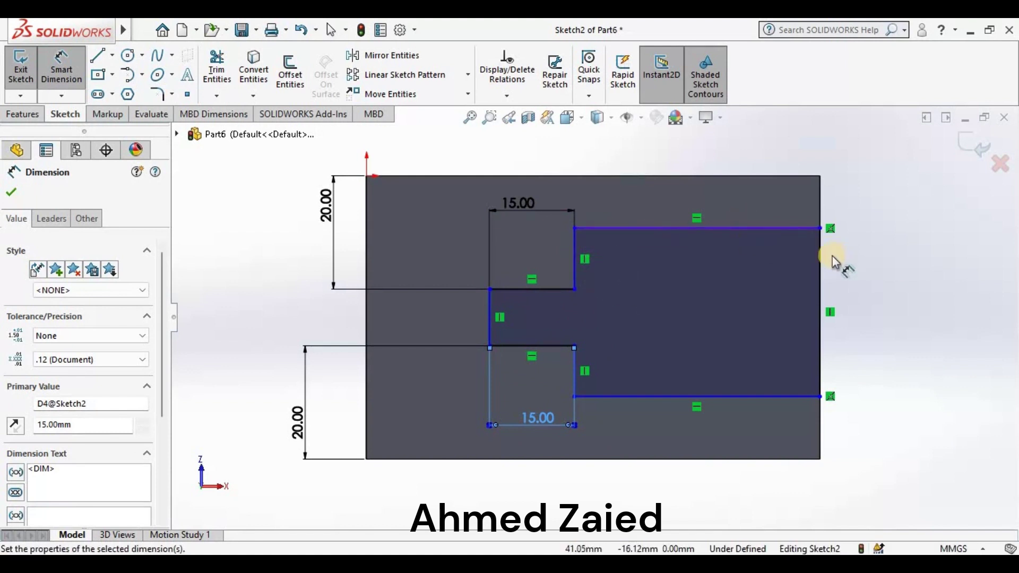
left_click(573, 249)
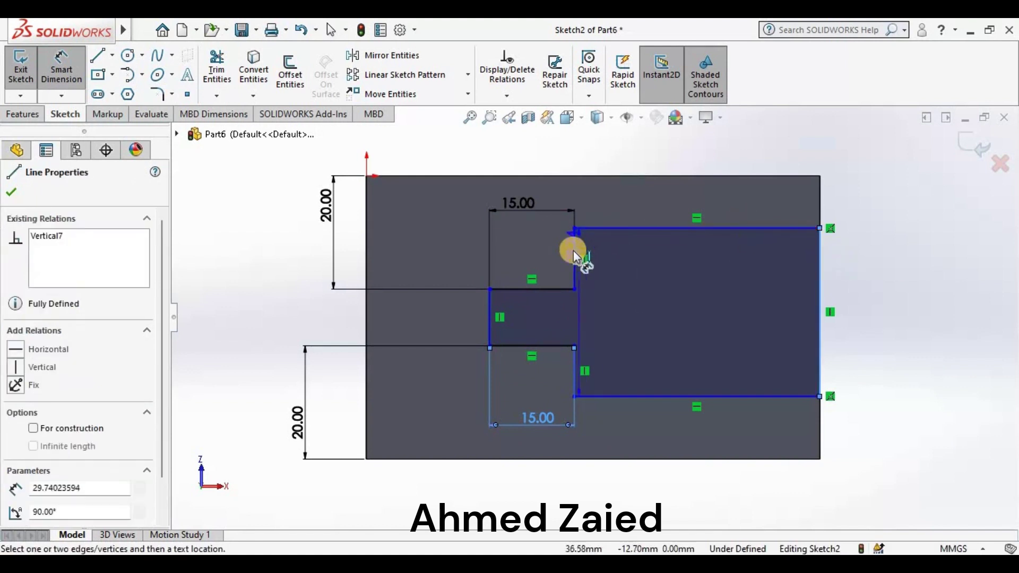
Step: Set the wide section's length to 40 mm
left_click(620, 154)
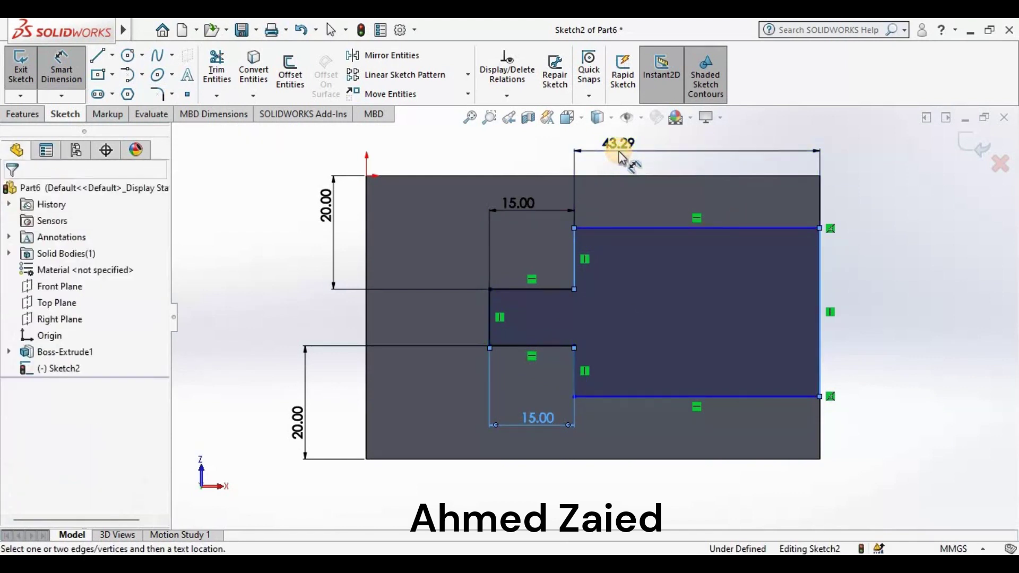
type("40")
key("Return")
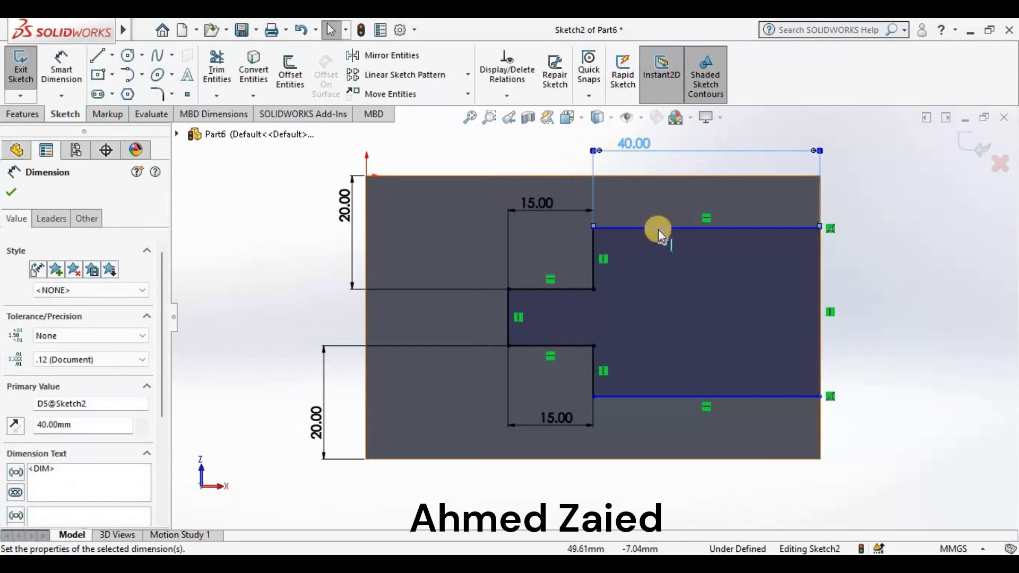
left_click(665, 171)
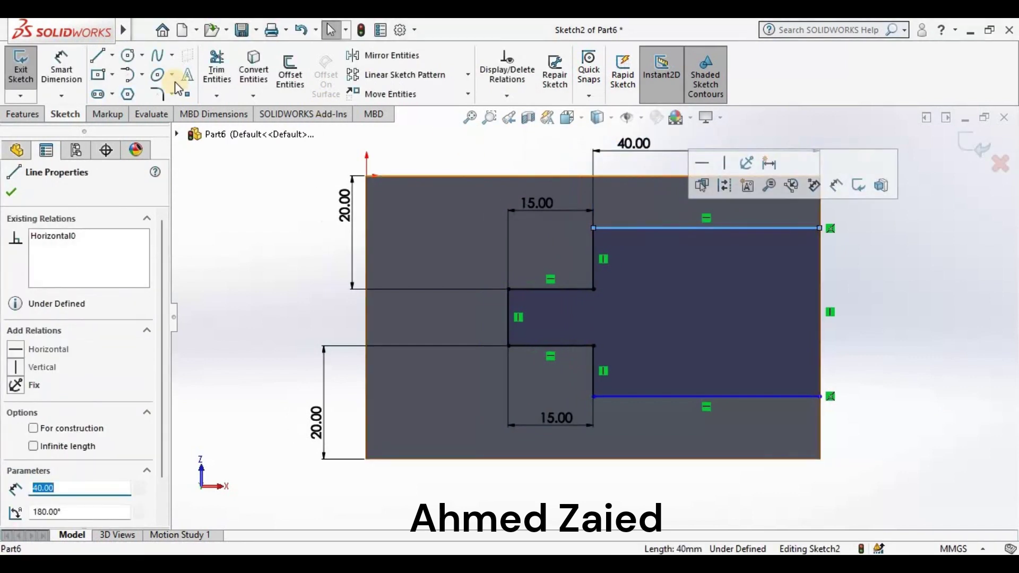
left_click(57, 62)
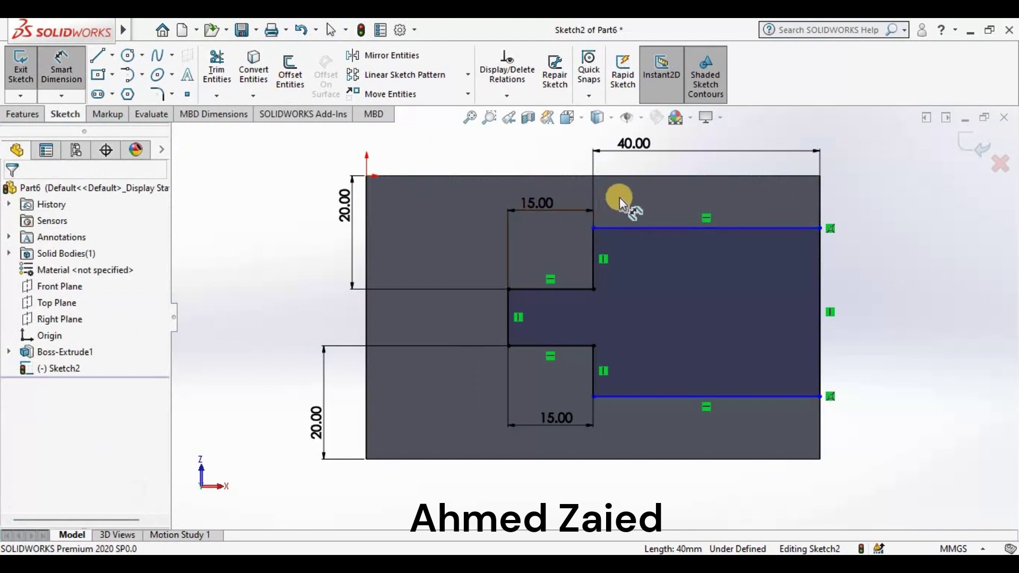
Step: Offset the wide section's upper and lower lines 10 mm from the part's top and bottom edges
left_click(650, 177)
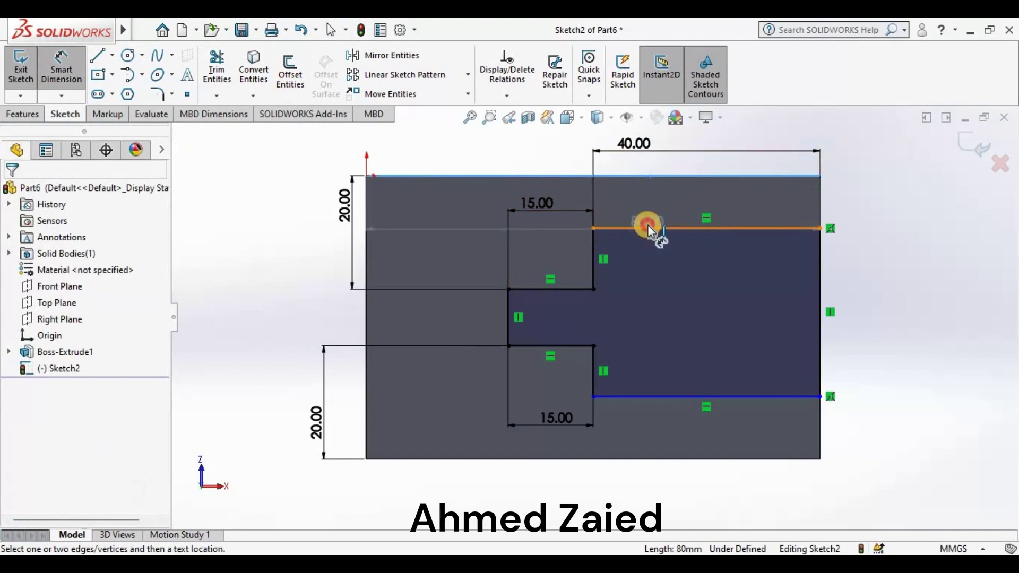
left_click(648, 228)
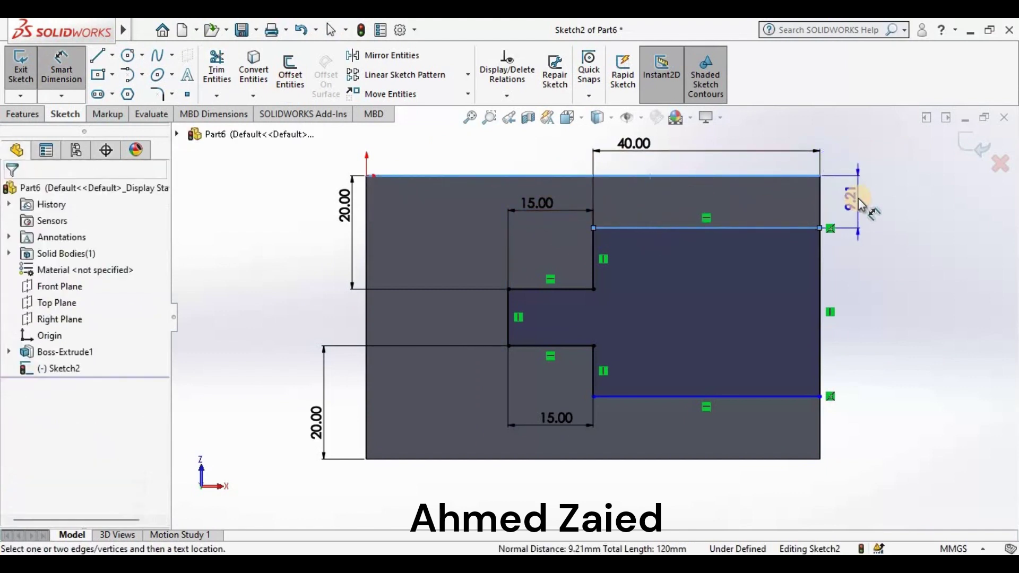
left_click(849, 198)
type("10")
key("Return")
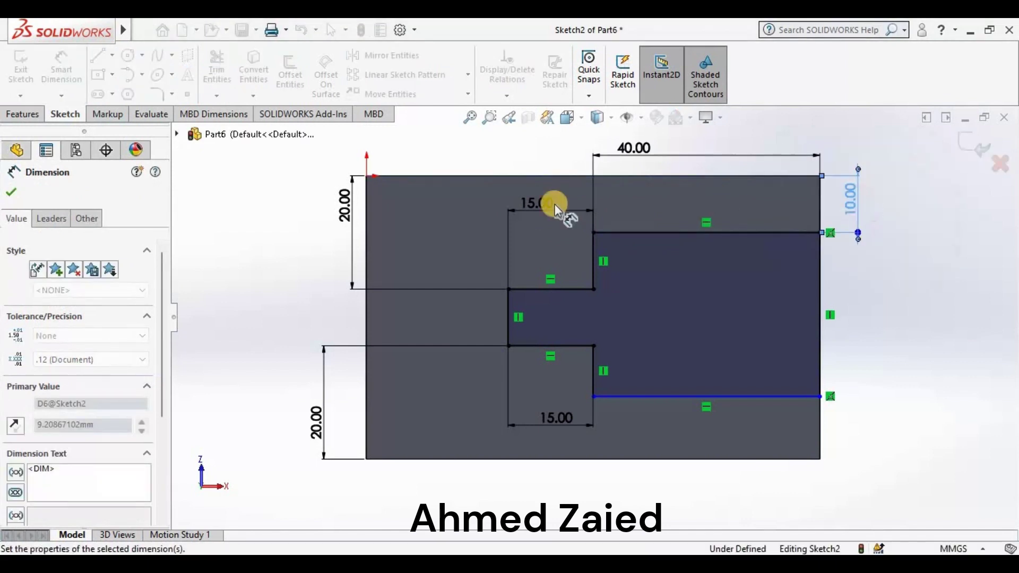
left_click(661, 399)
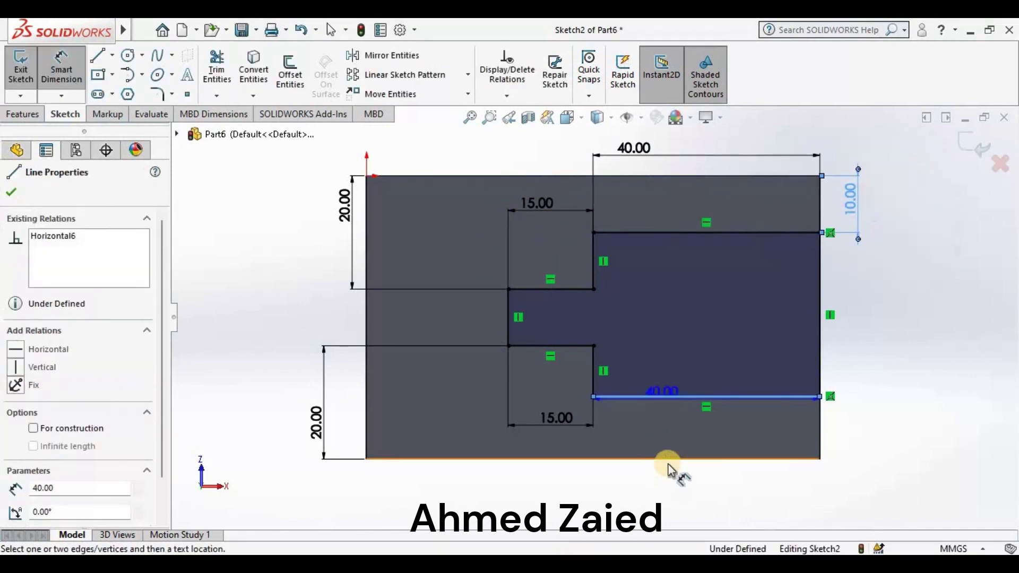
left_click(837, 431)
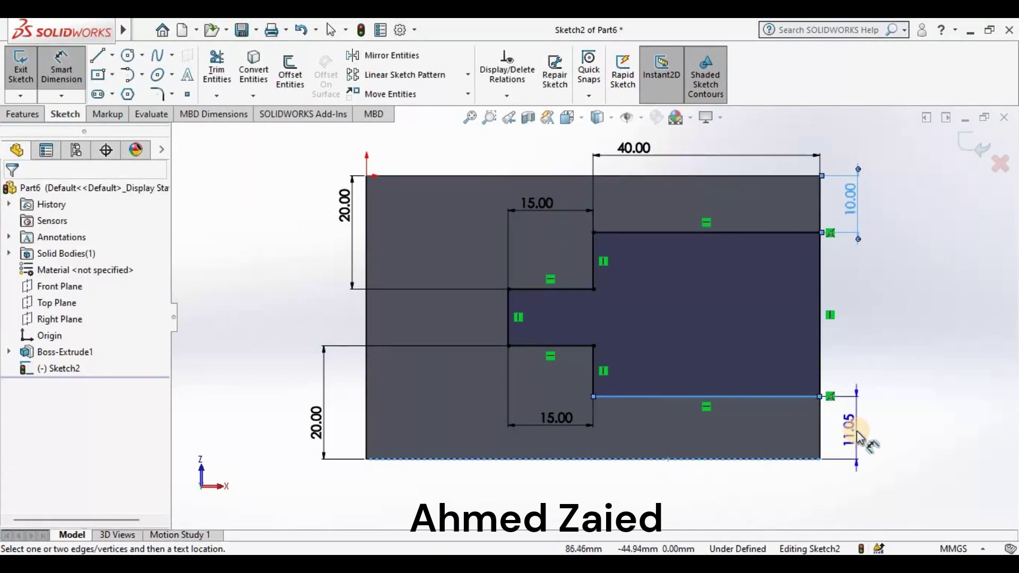
left_click(857, 431)
type("10")
key("Return")
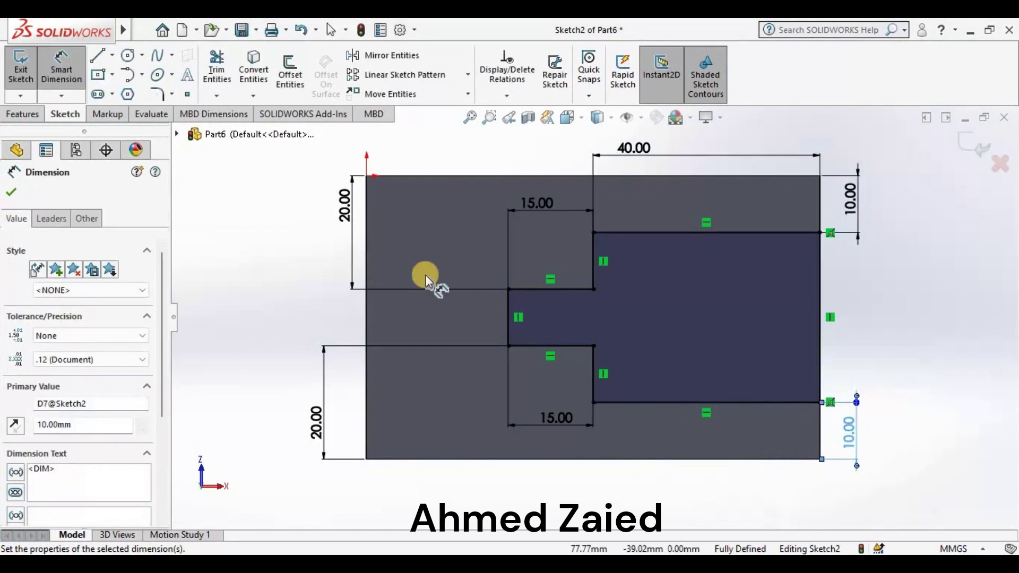
key("Escape")
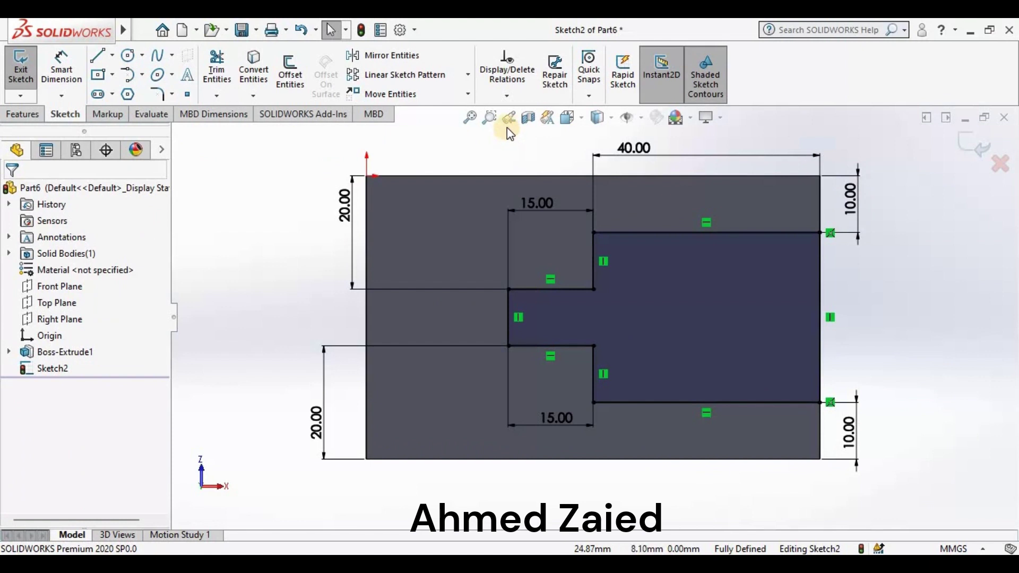
Step: Create Cut-Extrude1 from Sketch2 with a Through All end condition, viewed in 3D
scroll(65, 97, "up", 1)
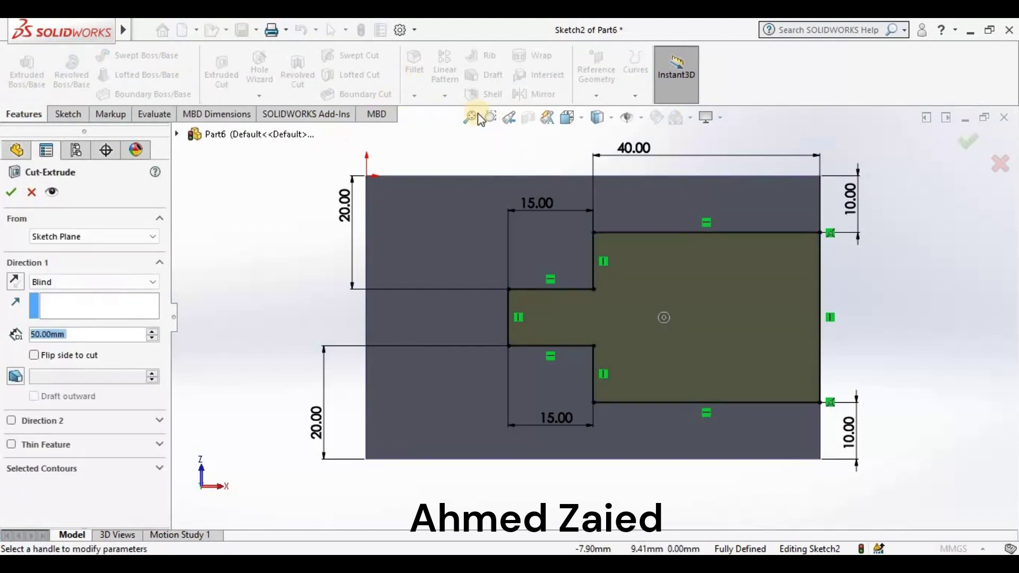
left_click(511, 117)
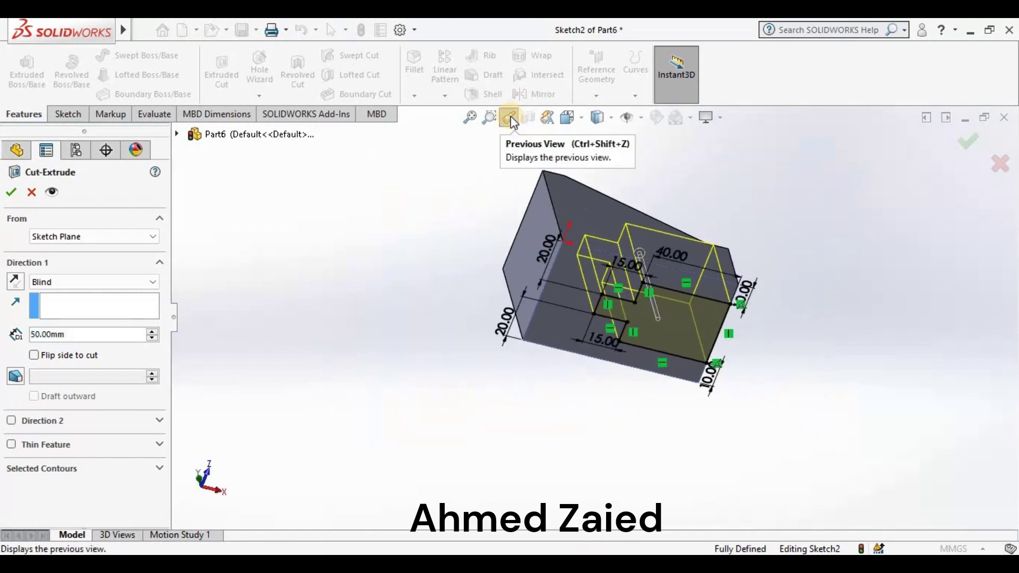
left_click(511, 119)
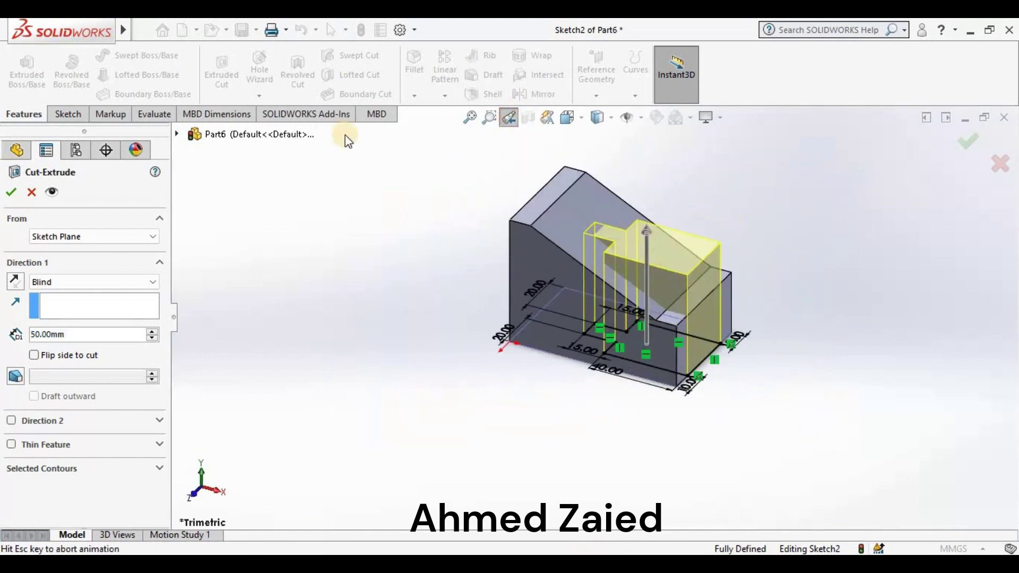
left_click(55, 289)
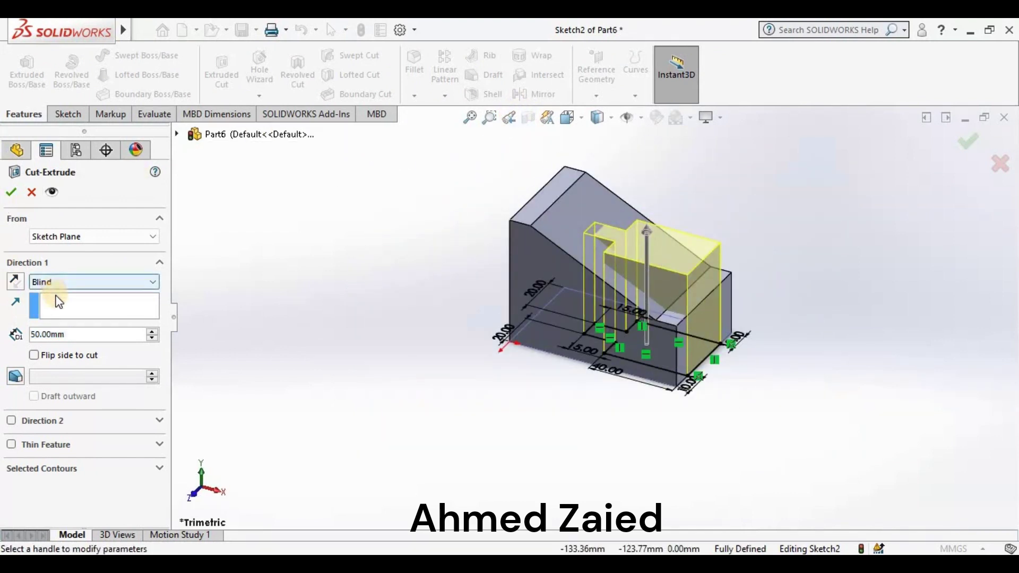
left_click(60, 224)
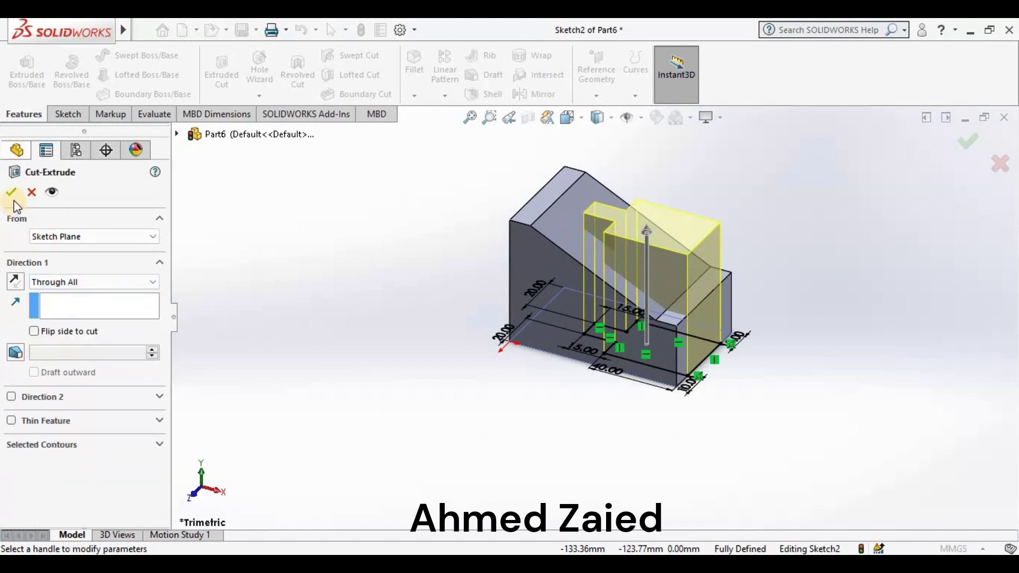
right_click(282, 216)
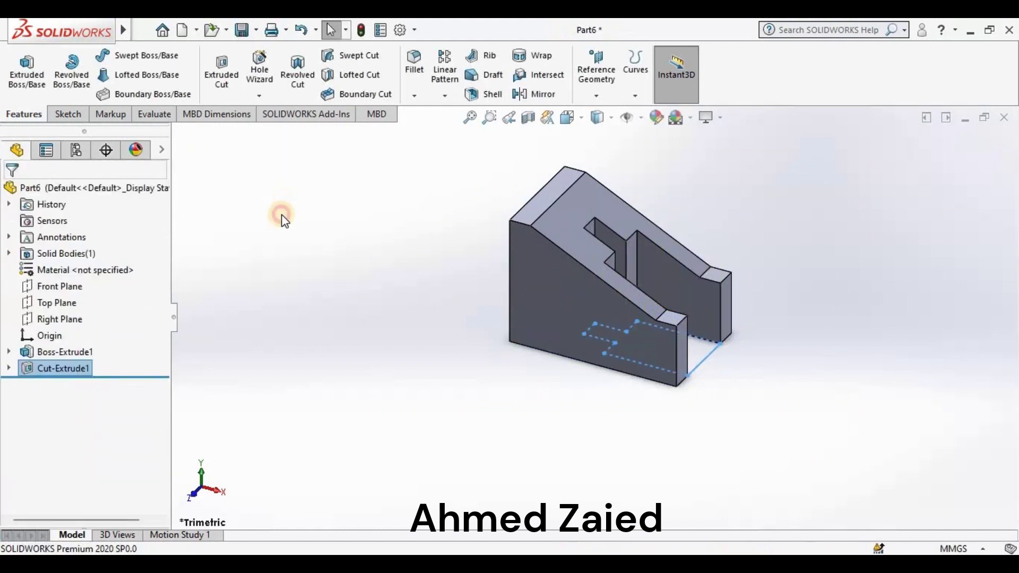
Step: Orbit the slotted part to inspect the cut, then switch to the Isometric view
right_click(282, 215)
left_click(313, 283)
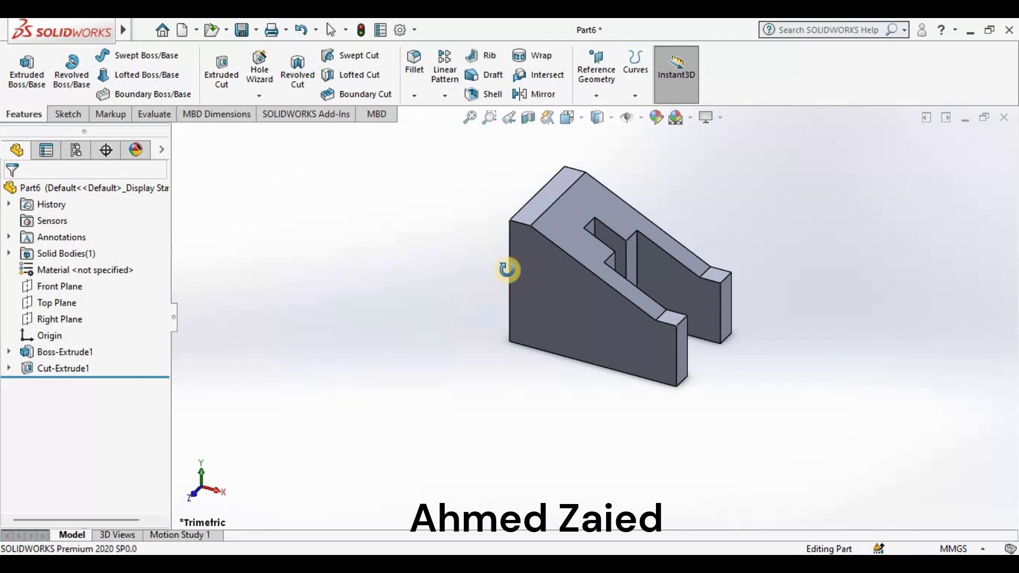
mouse_move(519, 276)
left_mouse_down()
mouse_move(483, 295)
mouse_move(528, 298)
mouse_move(496, 332)
mouse_move(495, 303)
mouse_move(580, 234)
mouse_move(610, 253)
mouse_move(664, 242)
mouse_move(587, 312)
mouse_move(539, 289)
mouse_move(530, 238)
mouse_move(552, 310)
mouse_move(595, 309)
left_mouse_up()
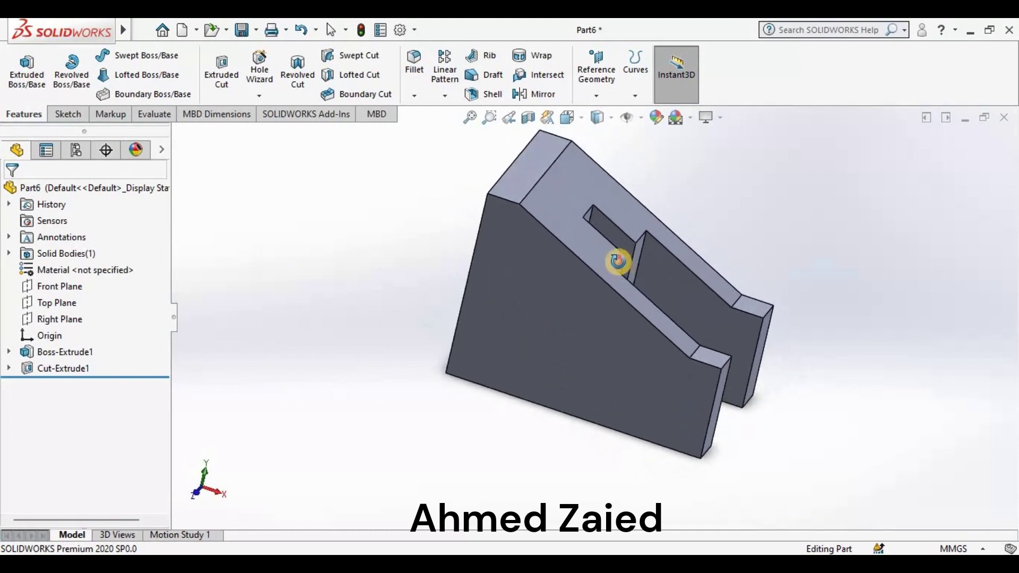
middle_click_drag(617, 279, 576, 250)
left_click(578, 126)
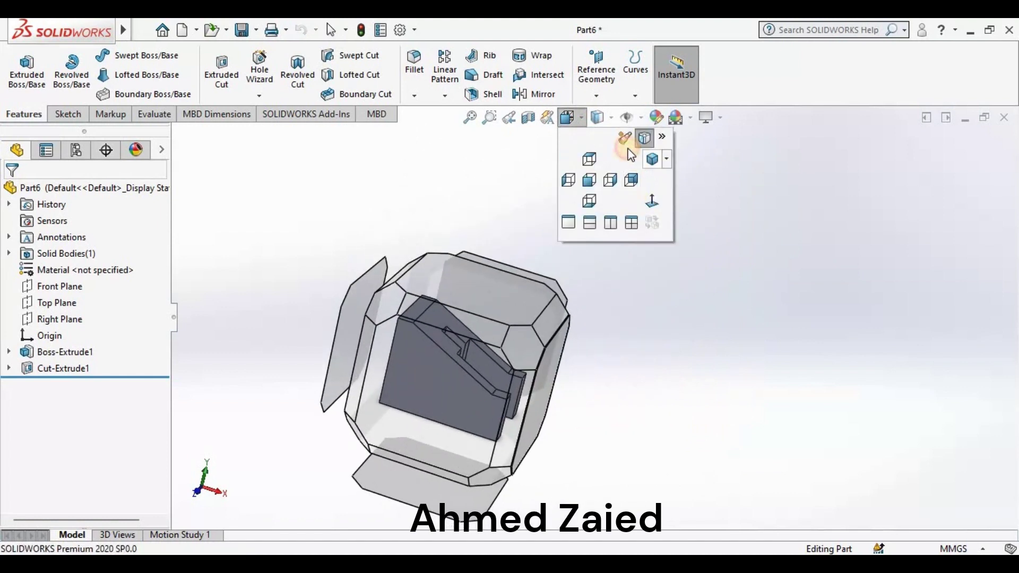
left_click(652, 161)
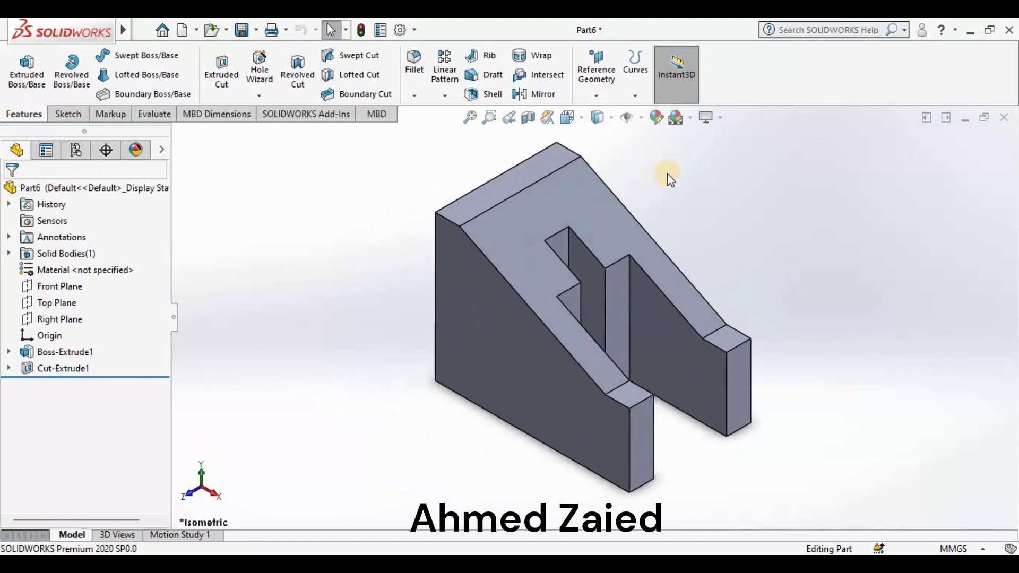